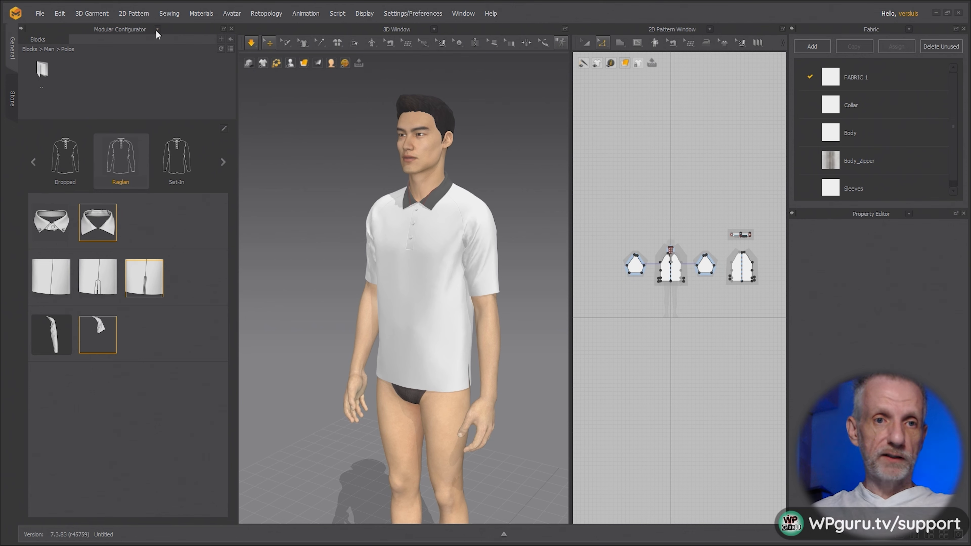
# - Apply the MV2_01_A pose from the Male_V2 avatar library as Pose Only (Maintain Avatar Size), and collapse the library
pyautogui.click(157, 31)
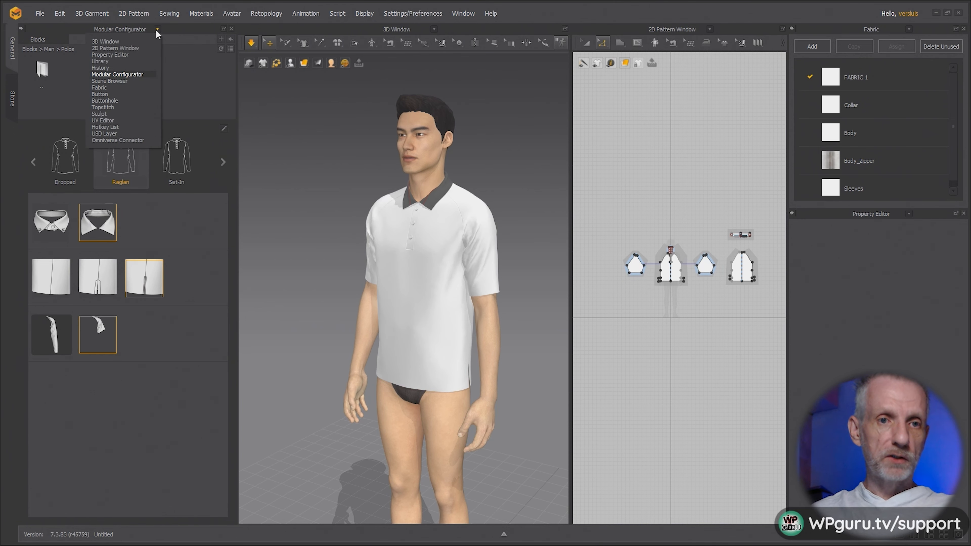
pyautogui.click(136, 62)
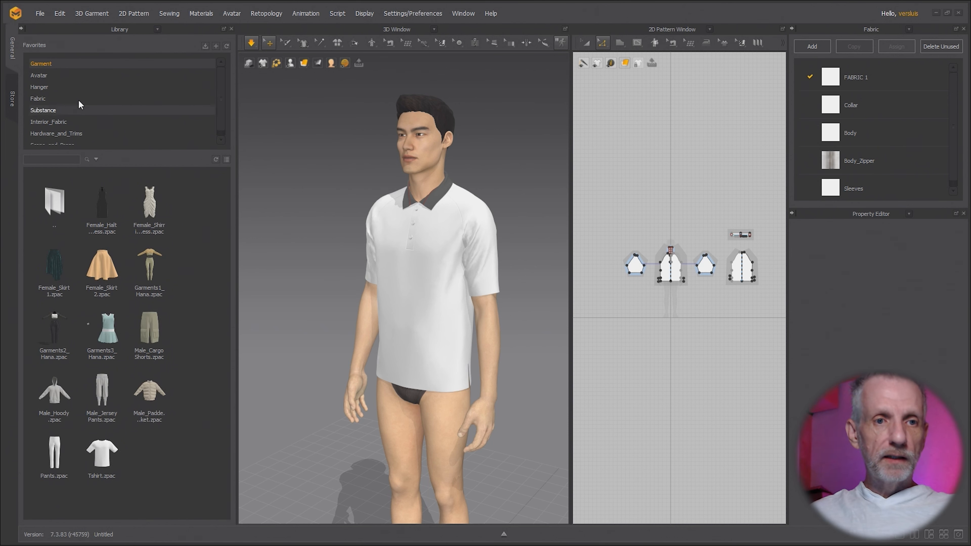
pyautogui.click(74, 74)
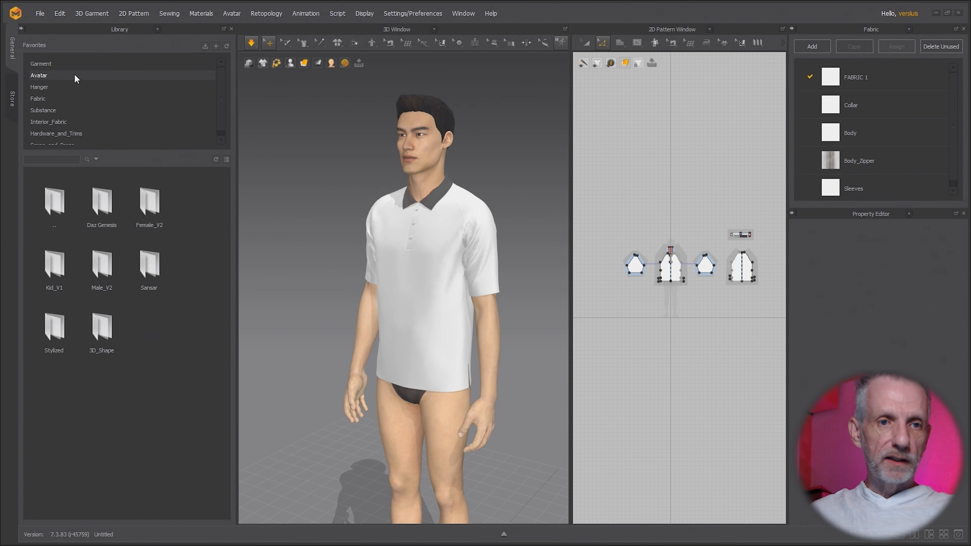
pyautogui.doubleClick(102, 271)
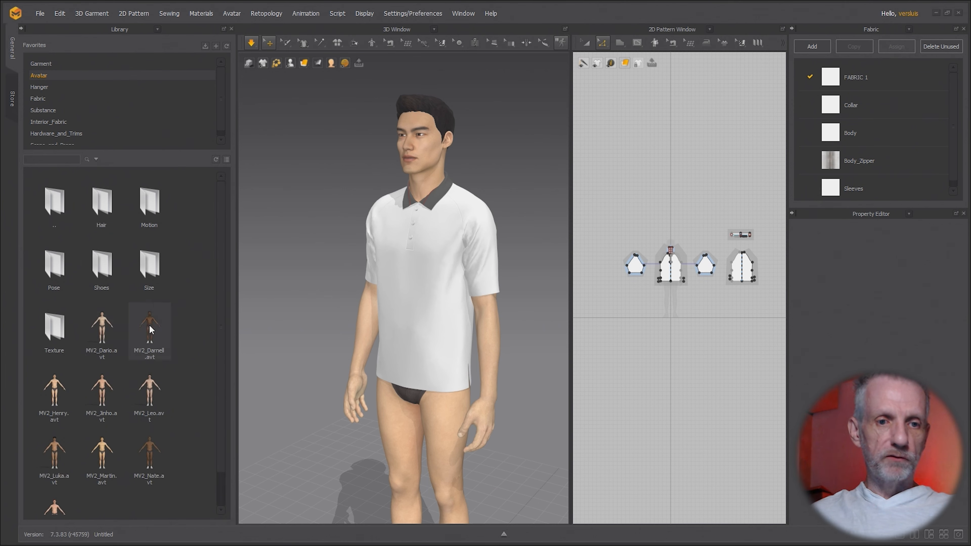
pyautogui.doubleClick(51, 265)
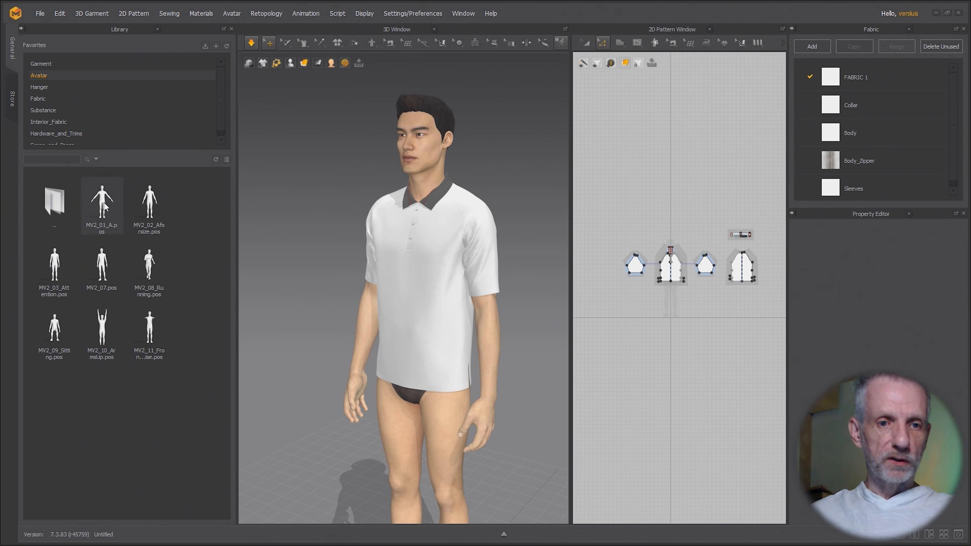
pyautogui.doubleClick(106, 206)
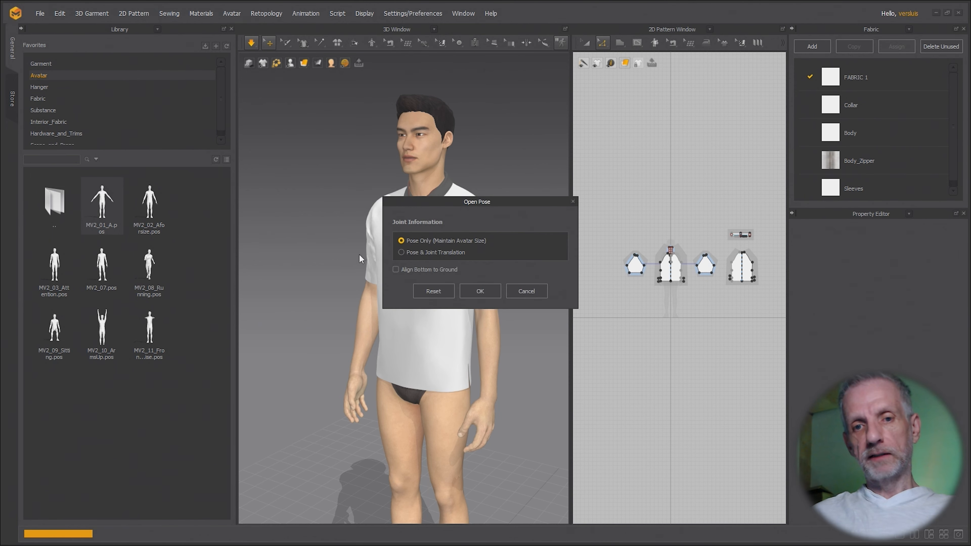
pyautogui.click(480, 291)
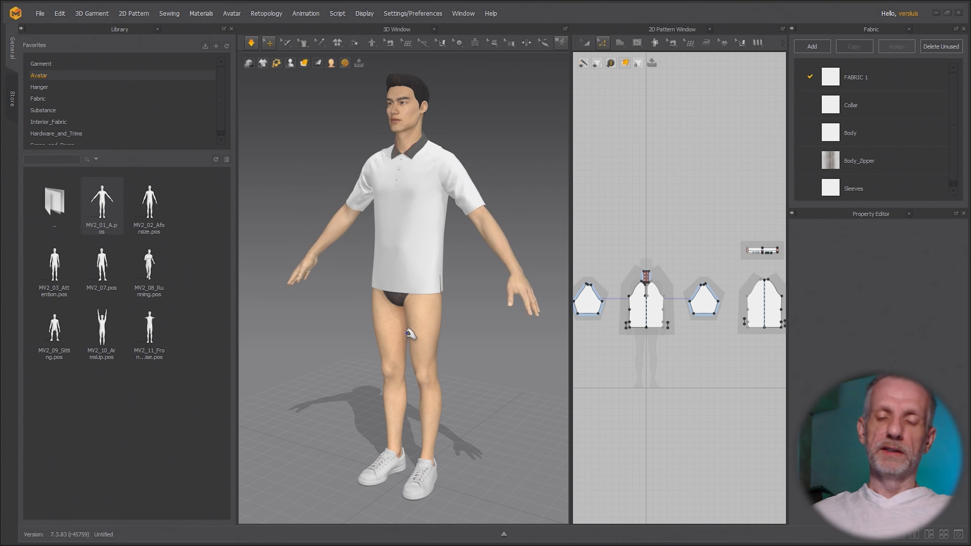
pyautogui.moveTo(414, 371); pyautogui.dragTo(413, 345, button='right')
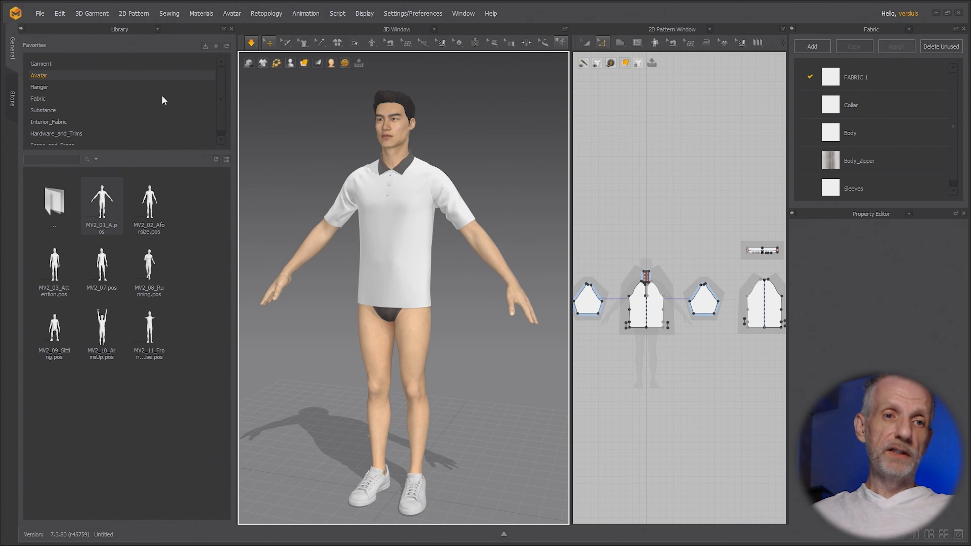
pyautogui.click(21, 29)
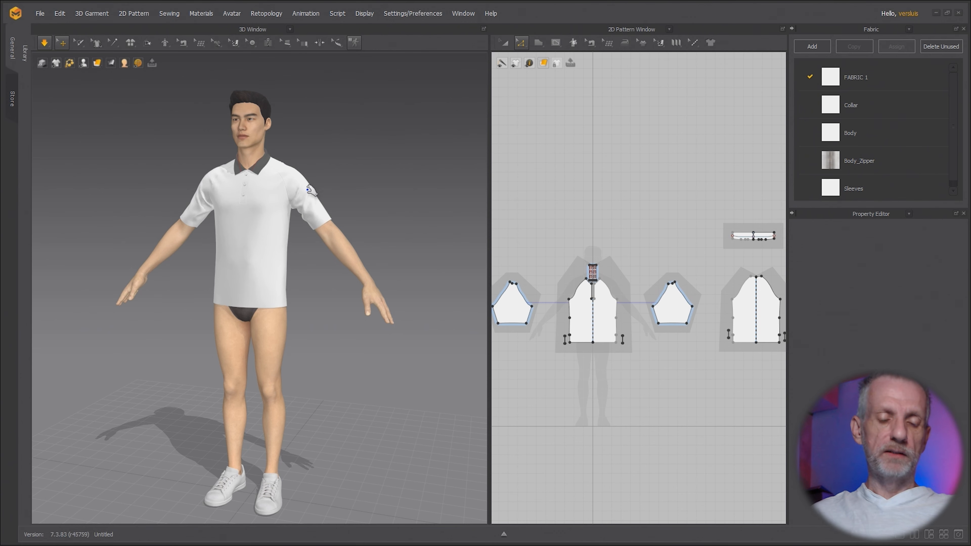
pyautogui.moveTo(311, 191); pyautogui.dragTo(333, 192, button='right')
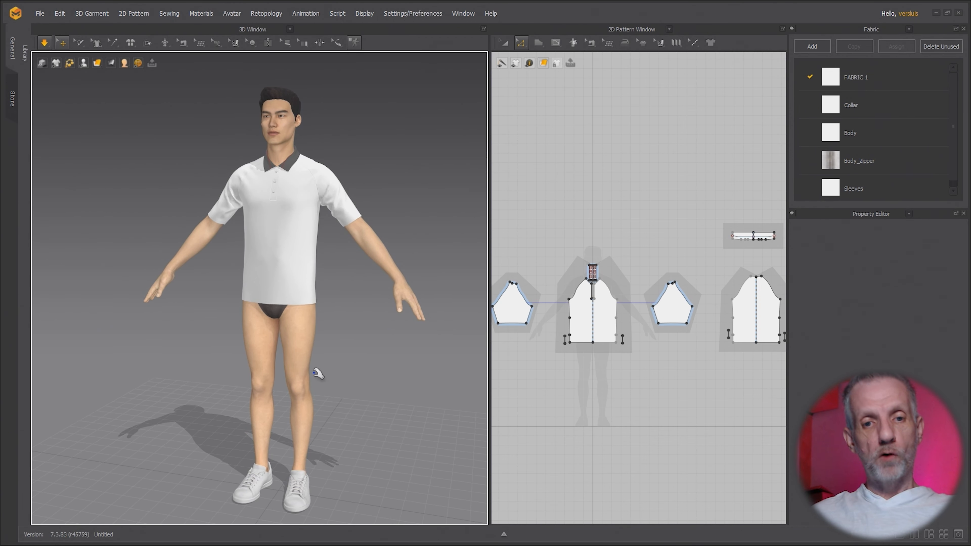
# - Turn off the garment simulation and hide the avatar so only the polo shirt is displayed
pyautogui.click(297, 137)
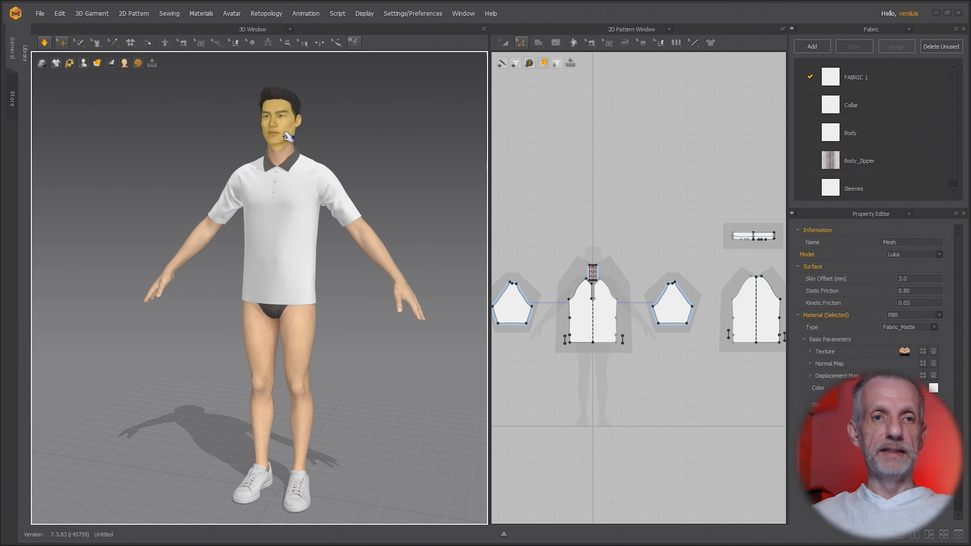
pyautogui.click(45, 49)
pyautogui.click(44, 48)
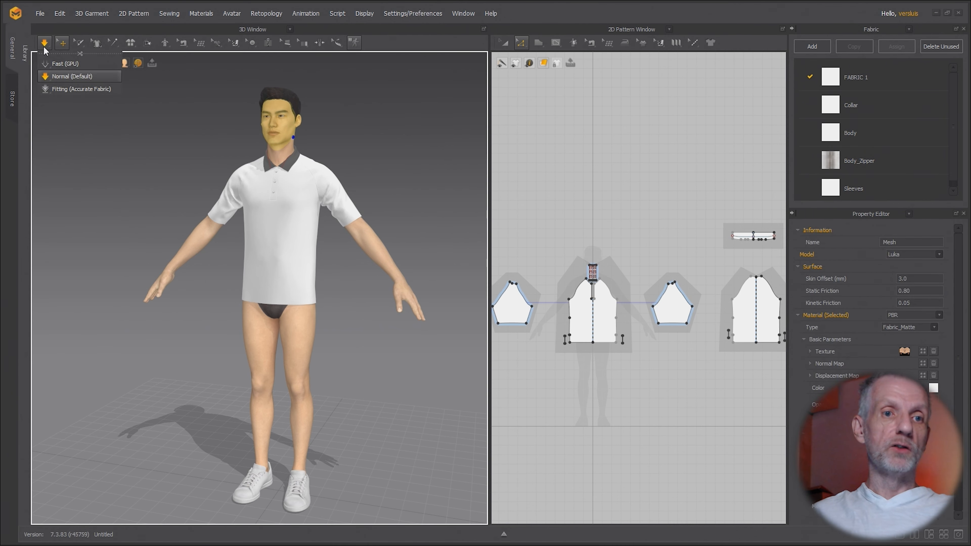
pyautogui.click(45, 48)
pyautogui.moveTo(157, 196); pyautogui.dragTo(155, 203, button='right')
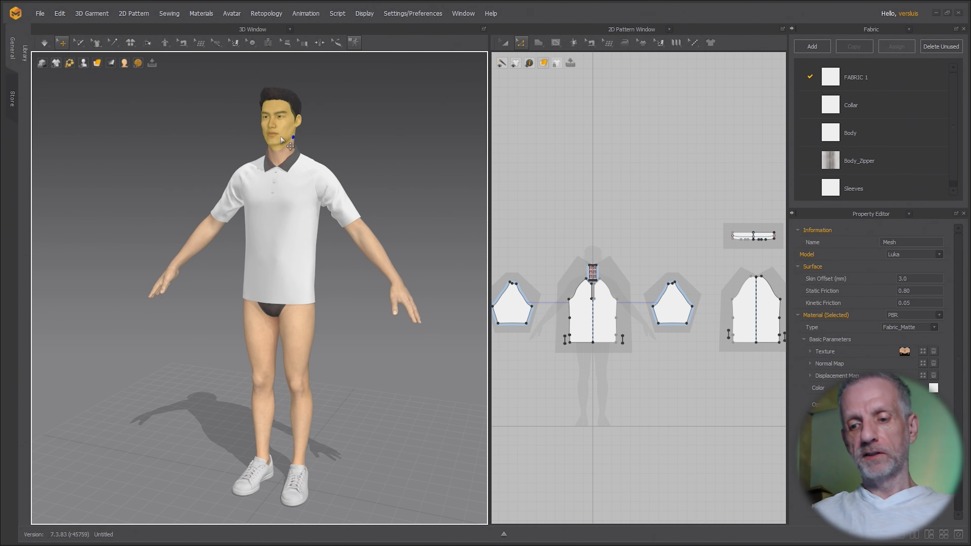
pyautogui.hotkey('shift', 'a')
pyautogui.moveTo(282, 230); pyautogui.dragTo(259, 231, button='right')
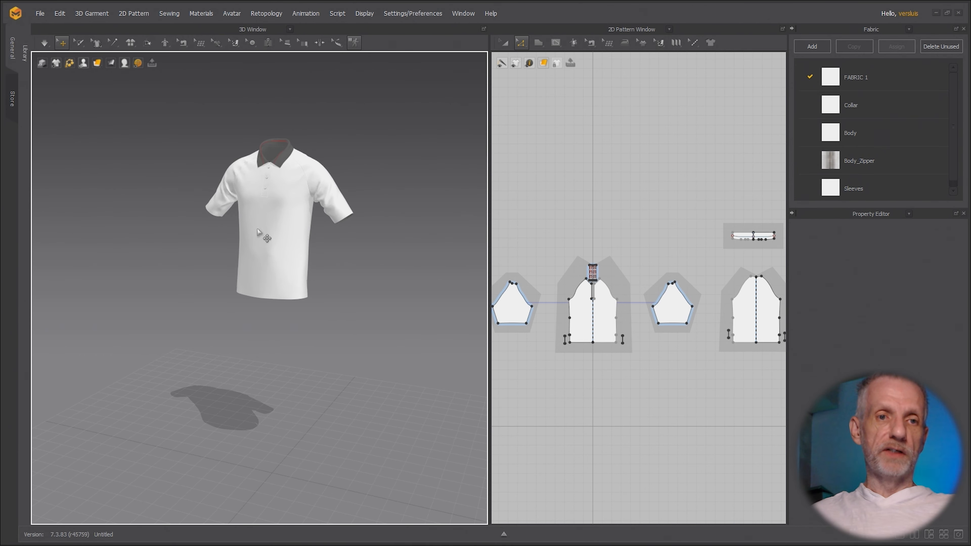
# - Reopen the library, leave the male poses, and preview the G9 Base.avt avatar
pyautogui.click(25, 53)
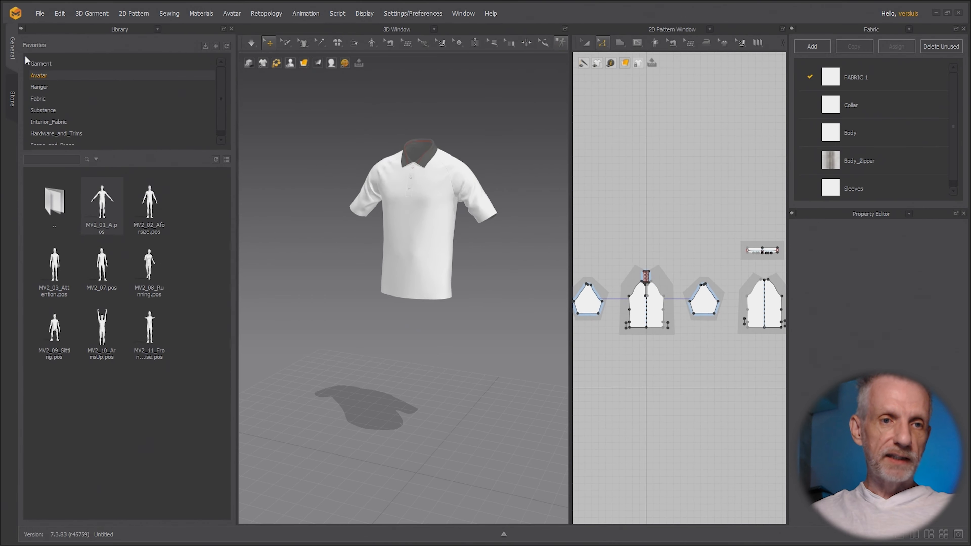
pyautogui.doubleClick(46, 216)
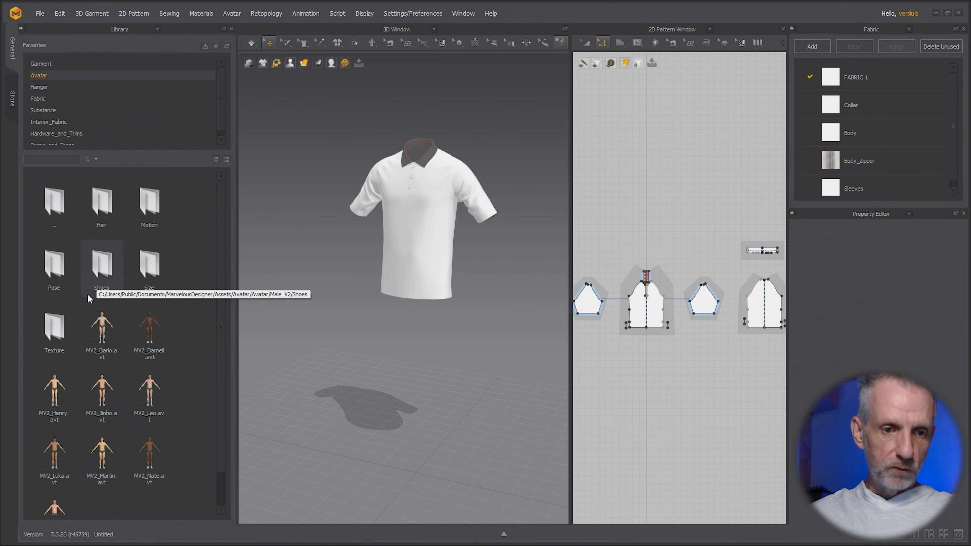
pyautogui.doubleClick(52, 212)
pyautogui.doubleClick(151, 210)
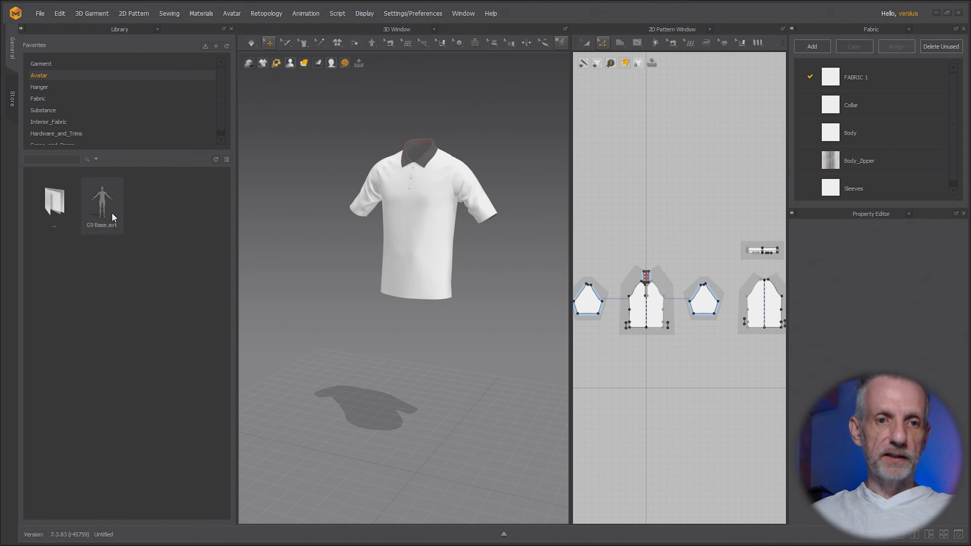
pyautogui.moveTo(110, 211)
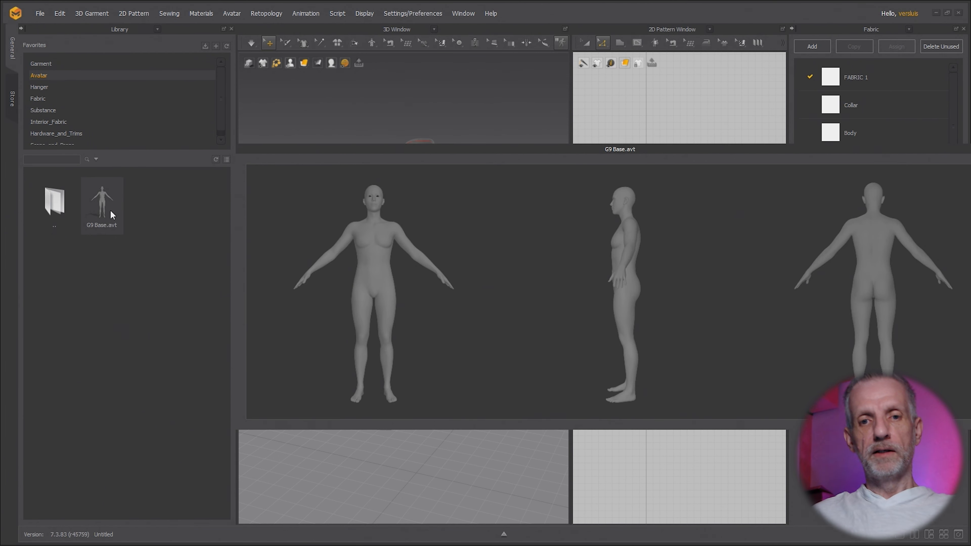
# - Switch to DAZ Studio and load the Genesis 9 Dev Load figure from Genesis 9 Starter Essentials into the scene
pyautogui.hotkey('alt', 'Tab')
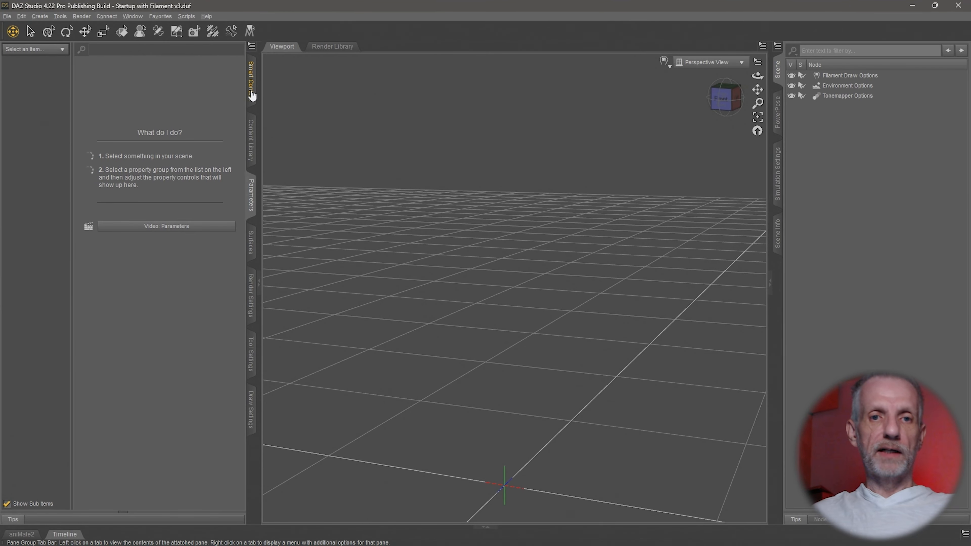
pyautogui.click(252, 93)
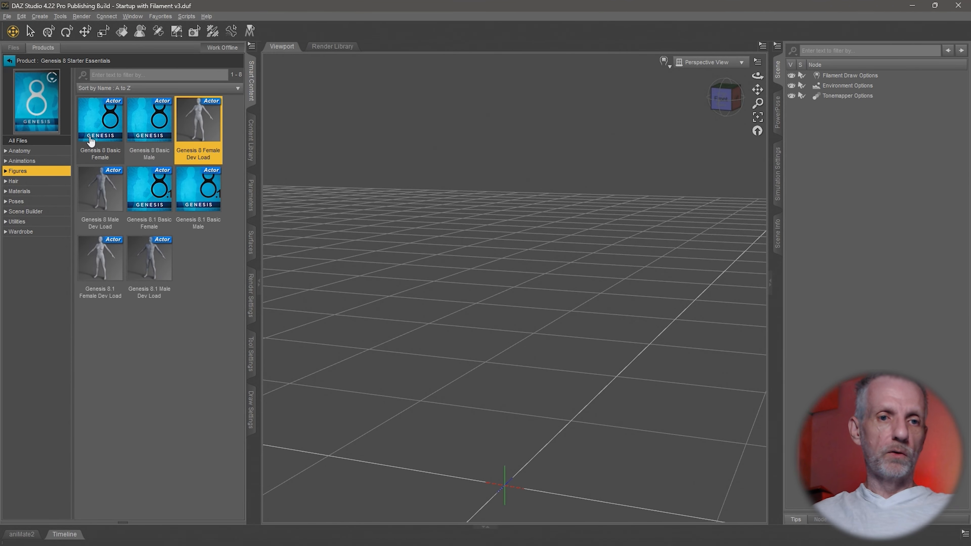
pyautogui.click(10, 61)
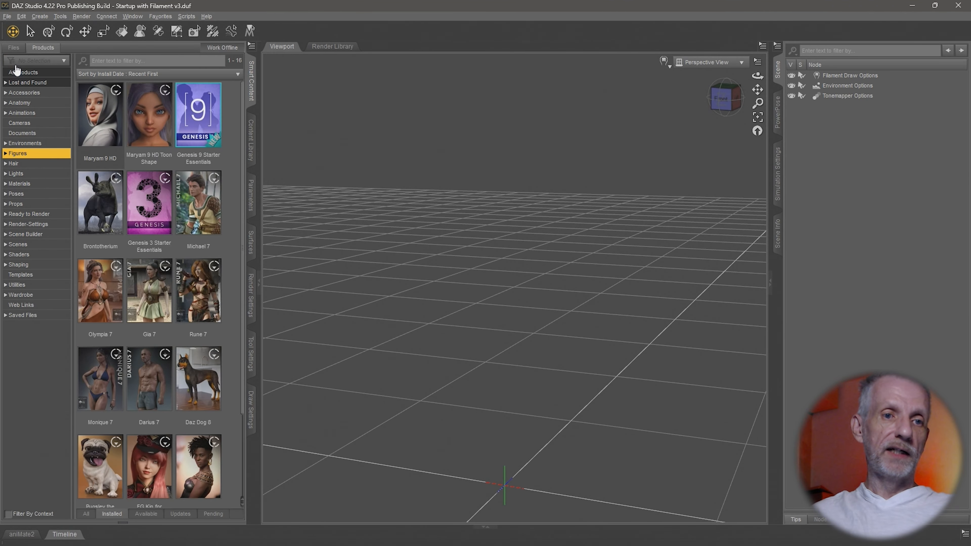
pyautogui.click(215, 113)
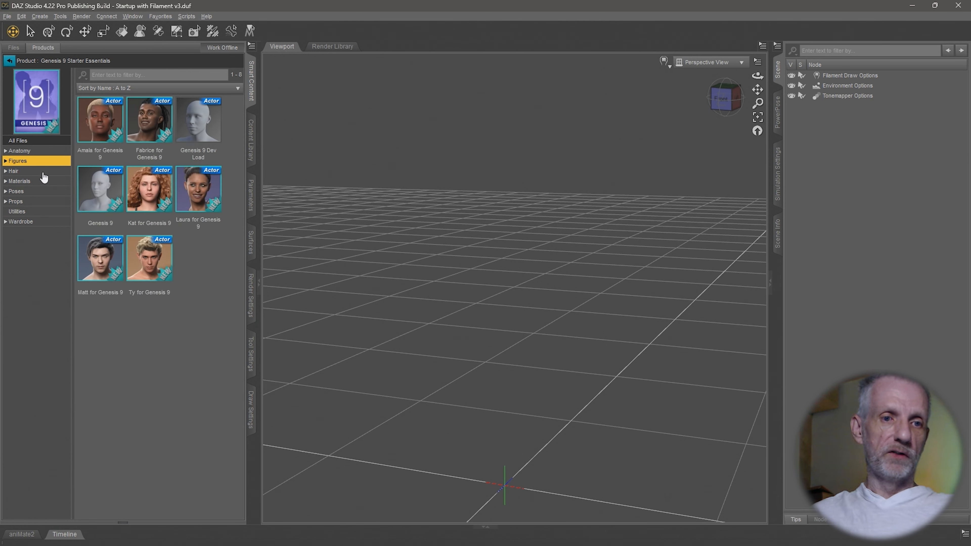
pyautogui.doubleClick(206, 129)
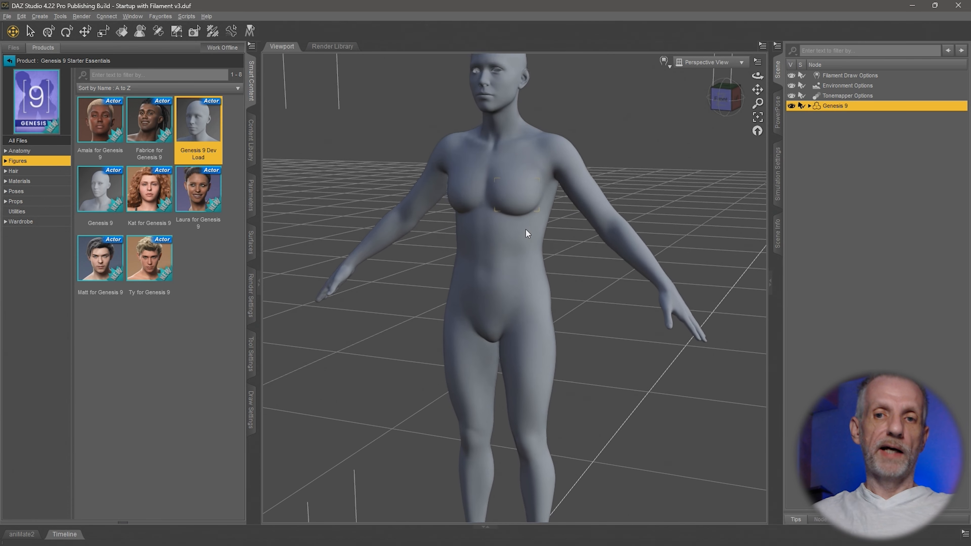
pyautogui.click(808, 106)
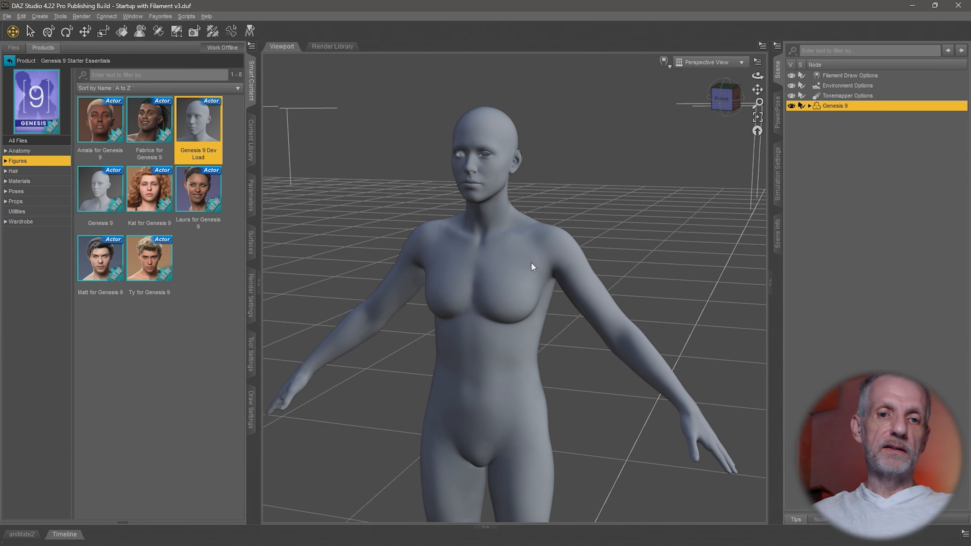
# - Set the Genesis 9 figure's mesh Resolution Level to Base
pyautogui.click(251, 202)
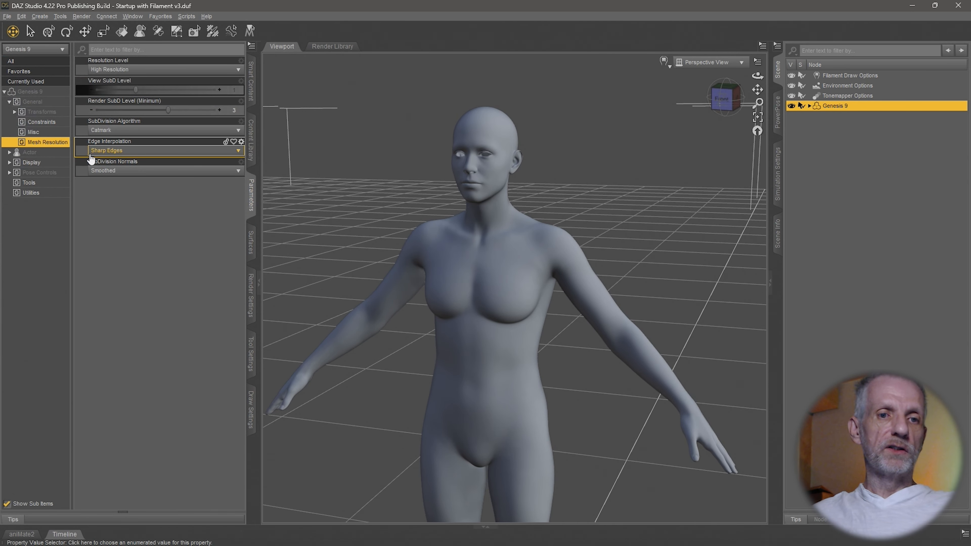
pyautogui.click(180, 73)
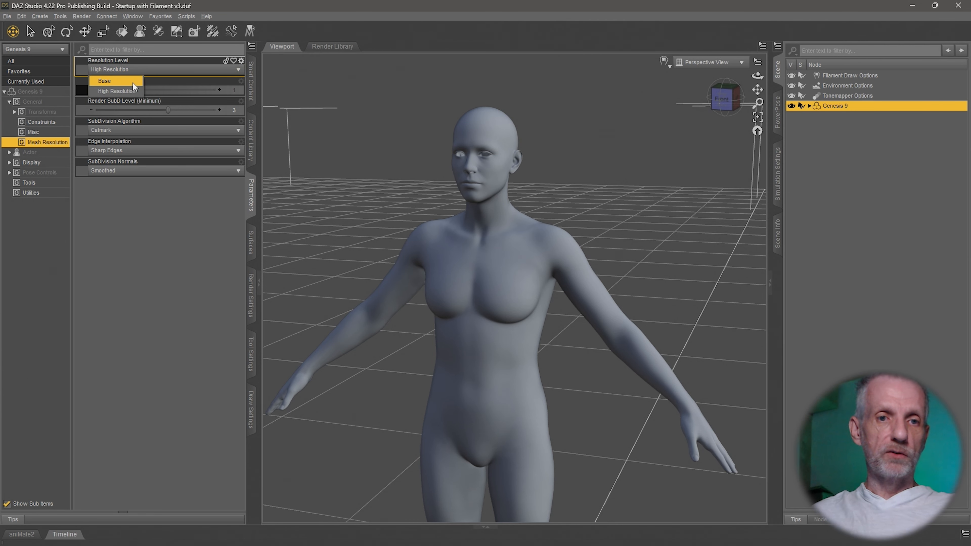
pyautogui.click(115, 80)
pyautogui.scroll(-4, 336, 186)
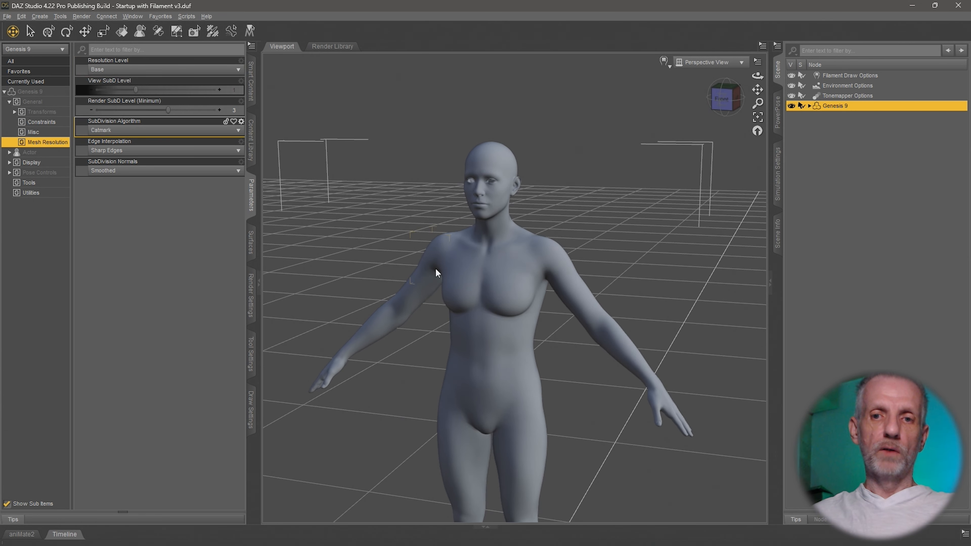
pyautogui.scroll(-2, 437, 272)
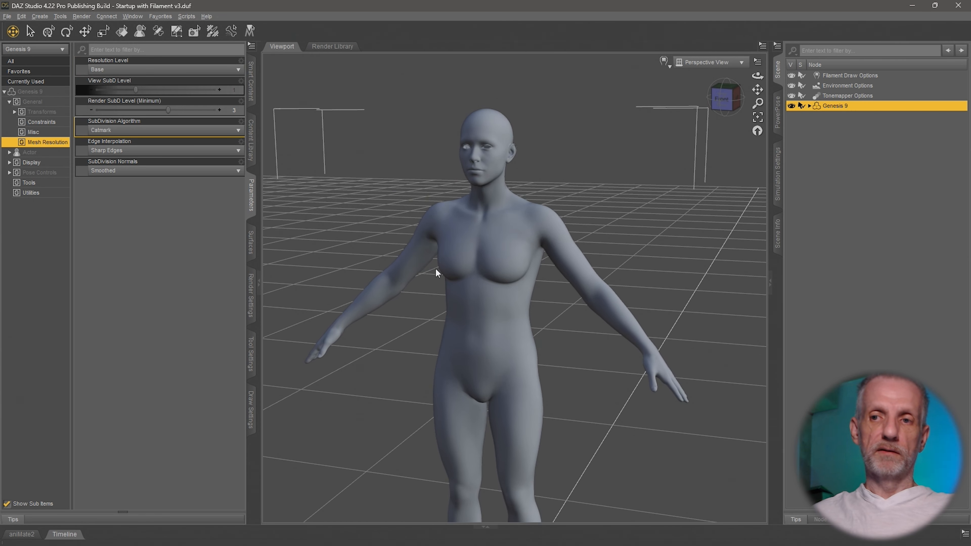
pyautogui.scroll(-1, 437, 272)
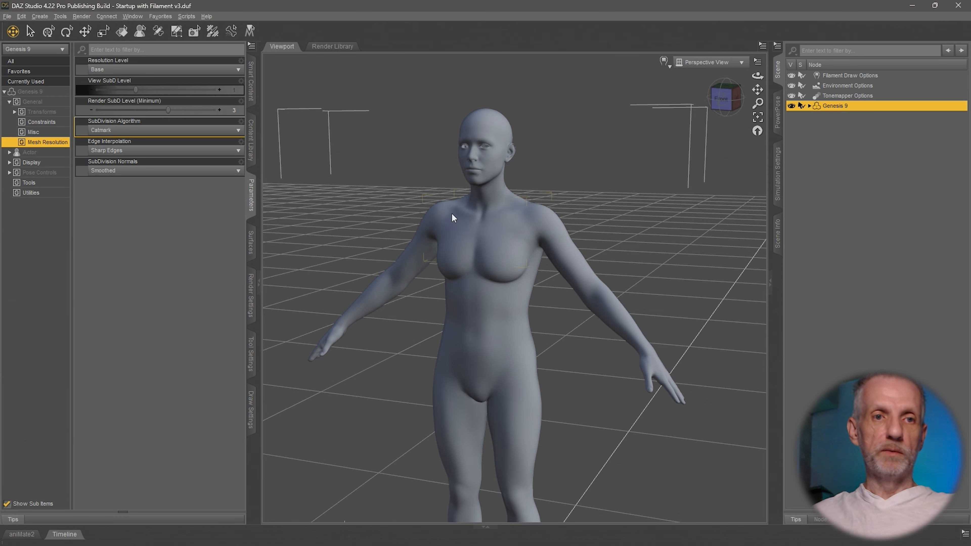
# - Export the Genesis 9 figure to the Desktop as a Wavefront Object named G9 Base
pyautogui.click(7, 16)
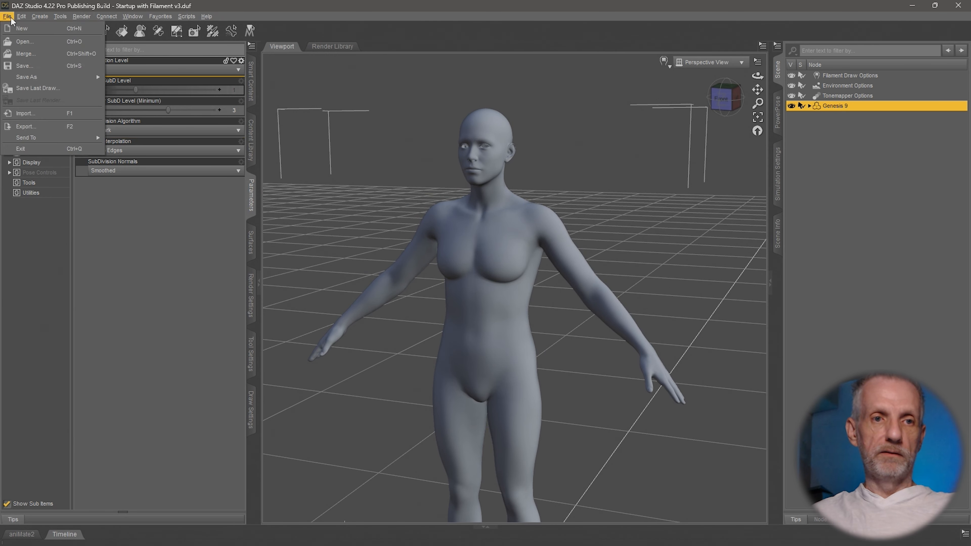
pyautogui.click(39, 124)
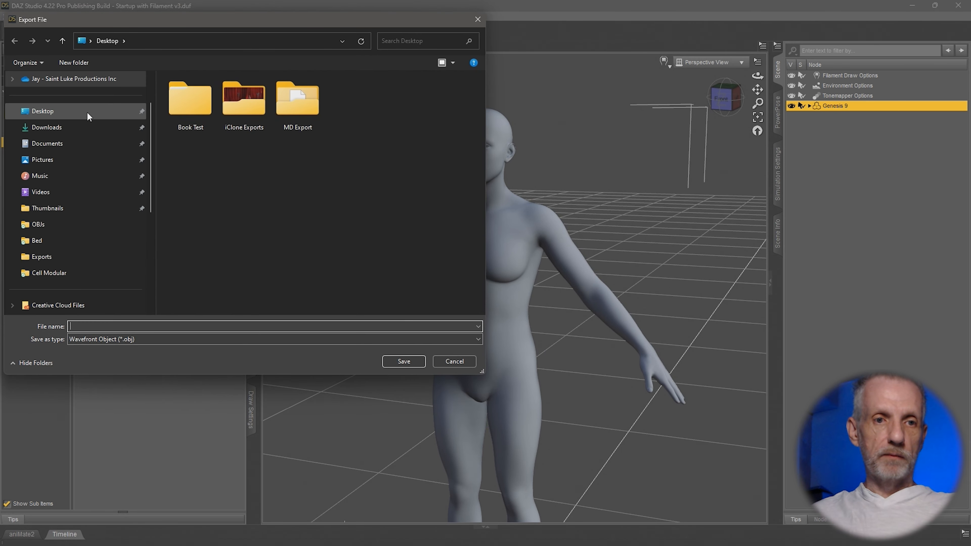
pyautogui.click(248, 324)
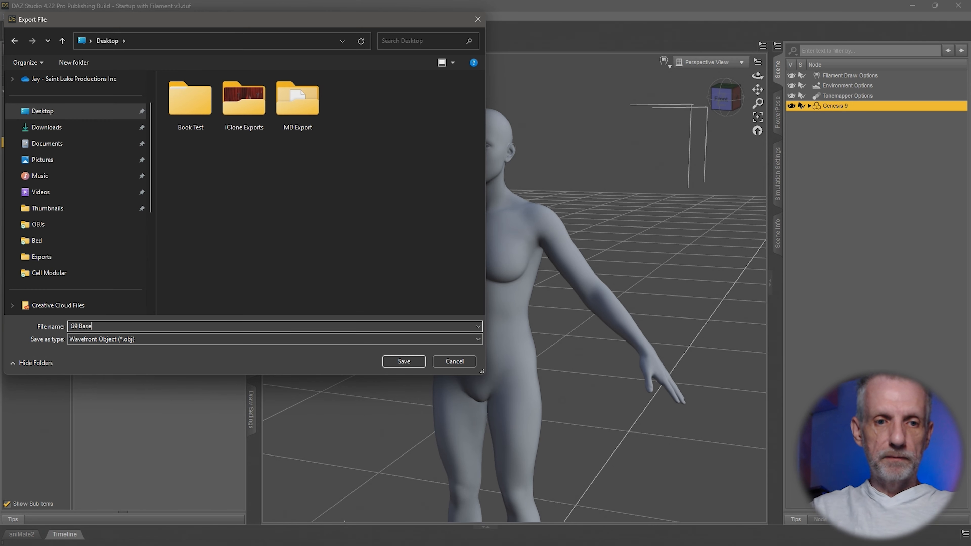
pyautogui.press('Return')
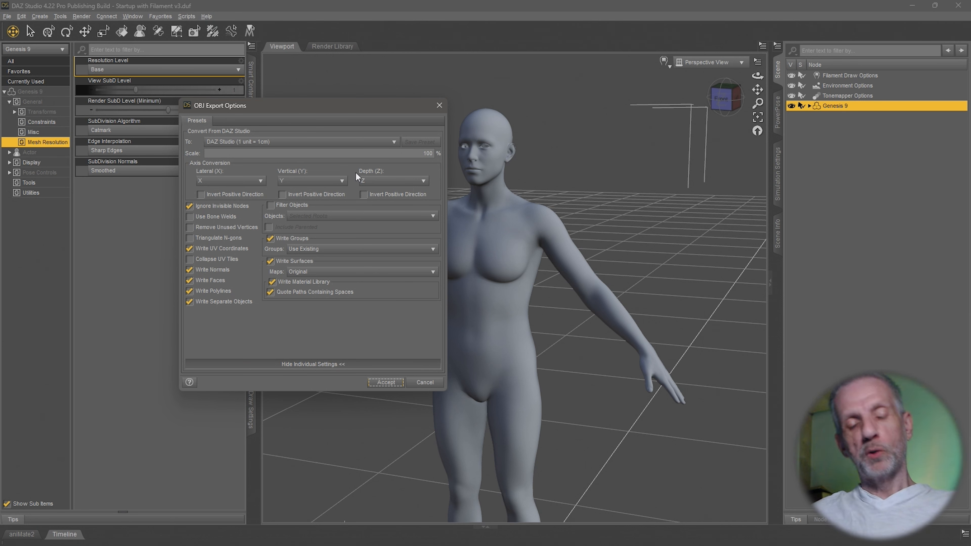
# - Set the OBJ export conversion to DAZ Studio (1 unit = 1cm) and accept the export options
pyautogui.click(282, 146)
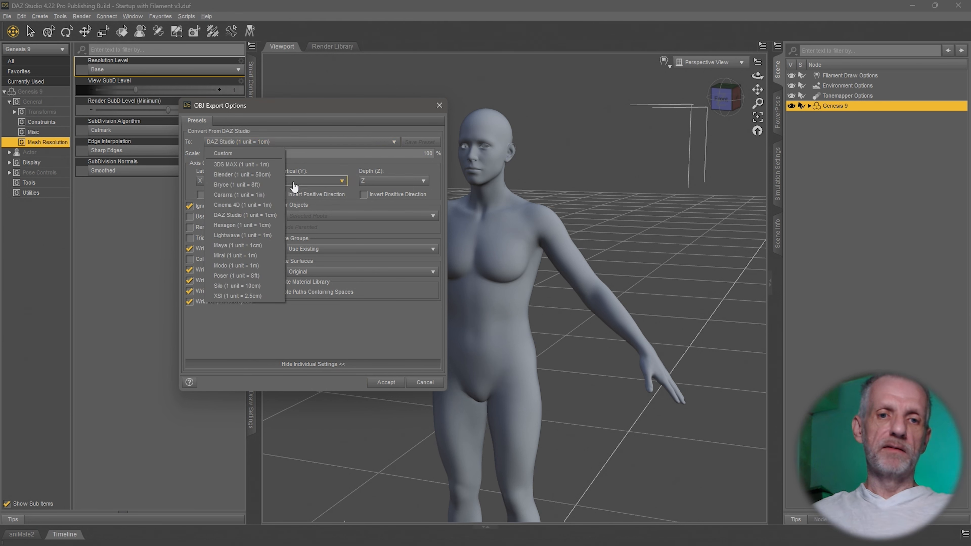
pyautogui.click(272, 214)
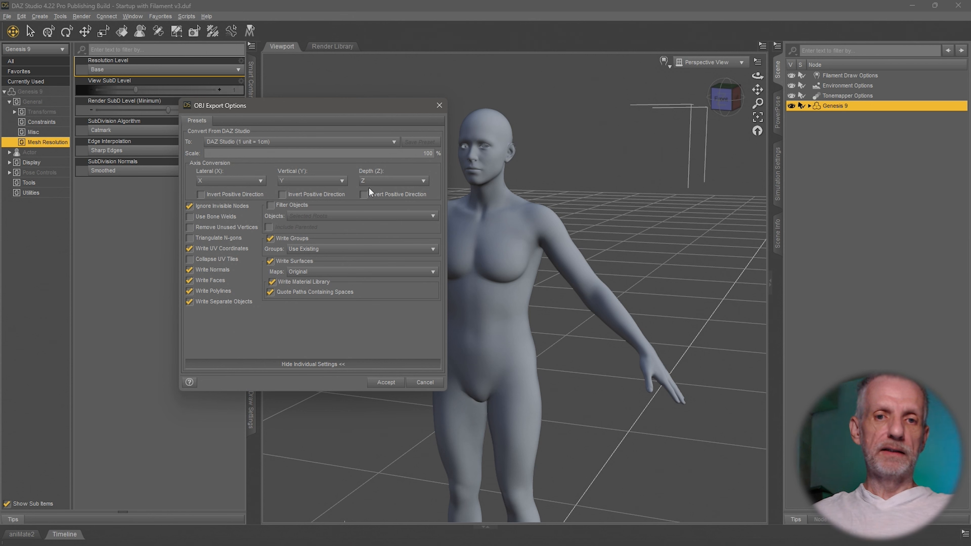
pyautogui.click(386, 381)
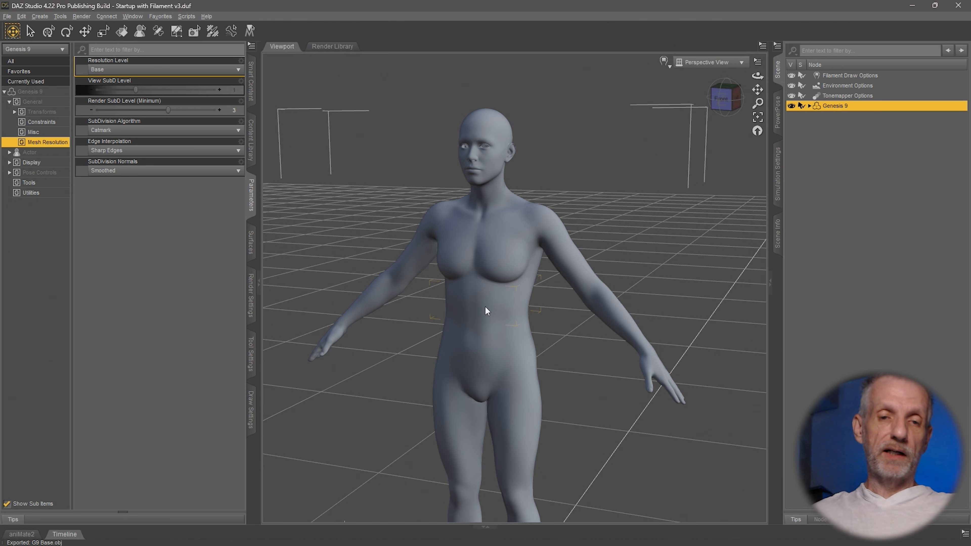
pyautogui.scroll(-3, 496, 341)
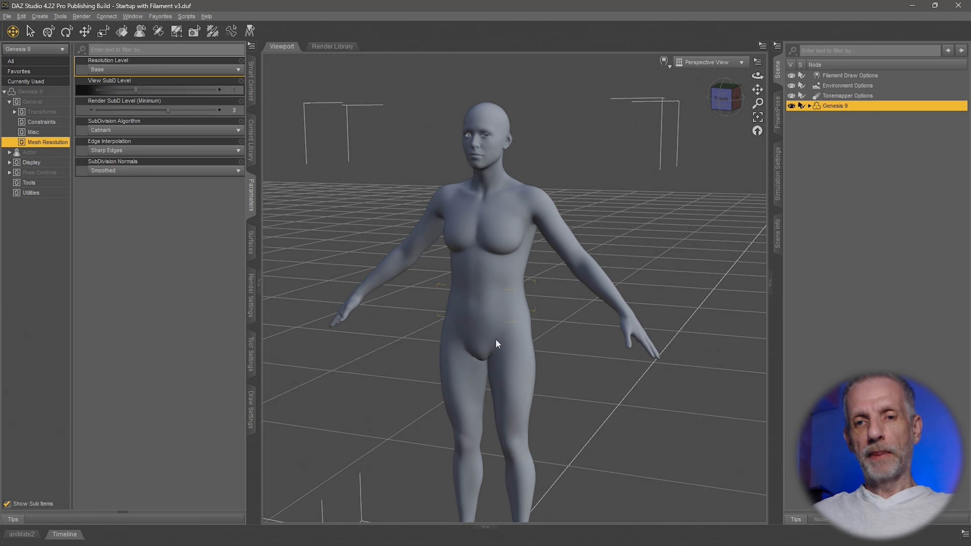
pyautogui.scroll(-3, 495, 340)
pyautogui.moveTo(495, 339); pyautogui.dragTo(495, 310, button='middle')
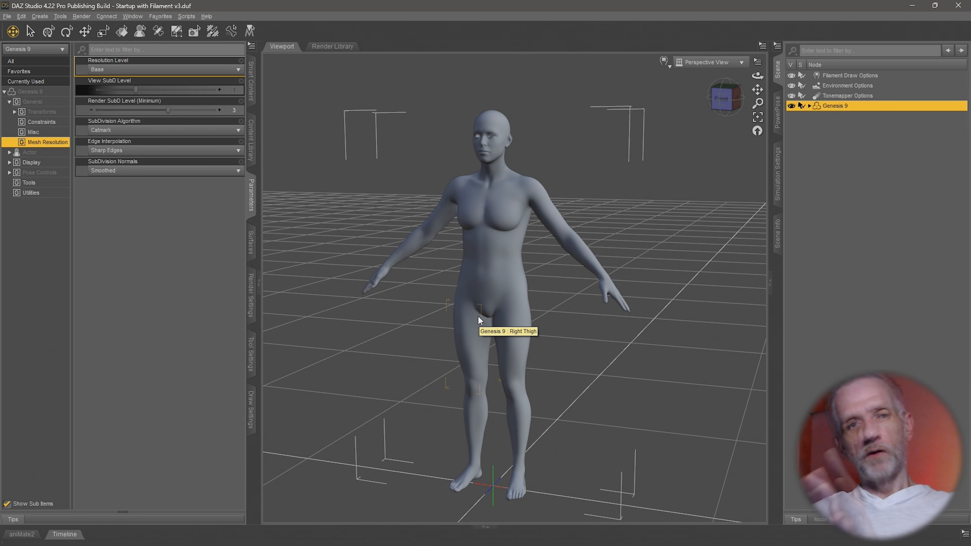
# - Switch to Marvelous Designer and open the exported G9 Base OBJ file for import
pyautogui.hotkey('alt', 'Tab')
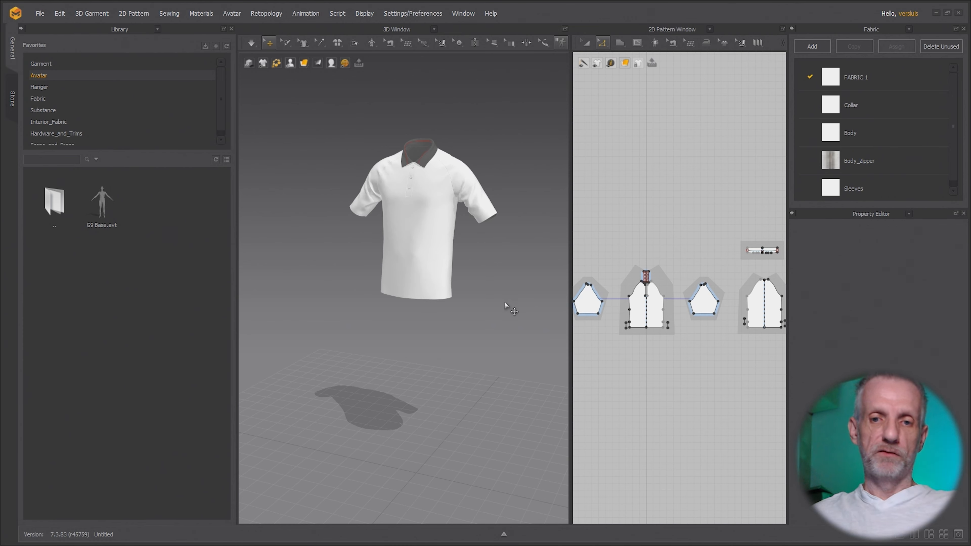
pyautogui.click(41, 13)
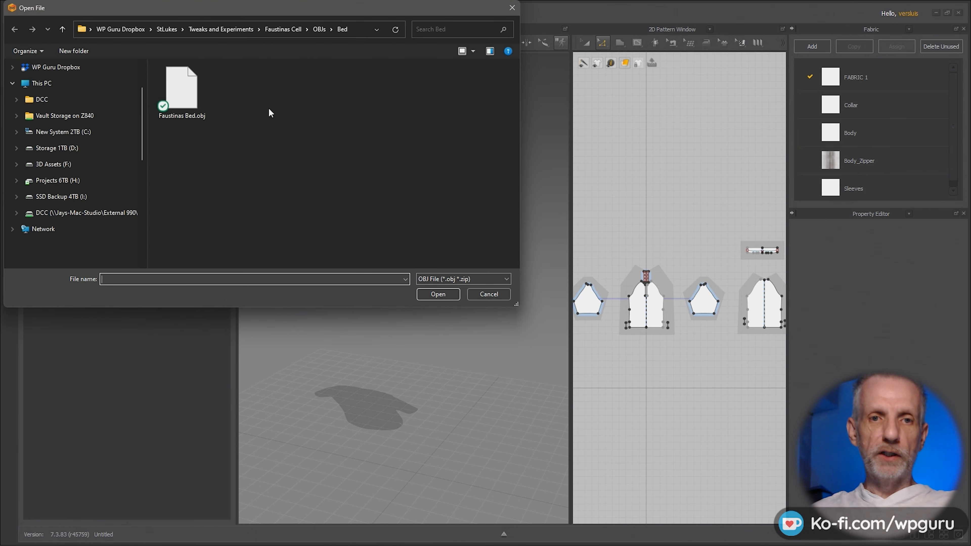
pyautogui.scroll(5, 104, 108)
pyautogui.click(80, 101)
pyautogui.click(438, 294)
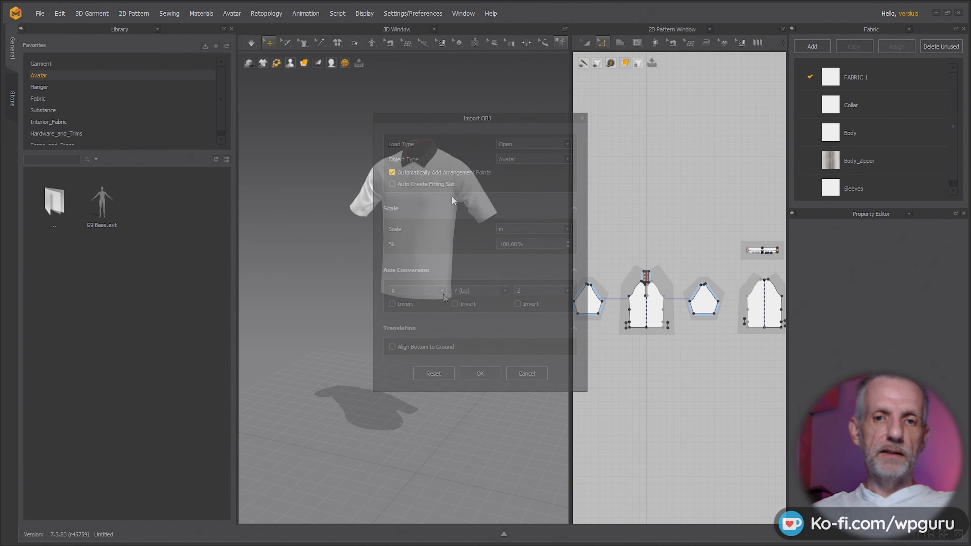
# - Keep Avatar as the imported object's type and enable Auto Create Fitting Suit in the OBJ import options
pyautogui.moveTo(512, 119); pyautogui.dragTo(395, 85)
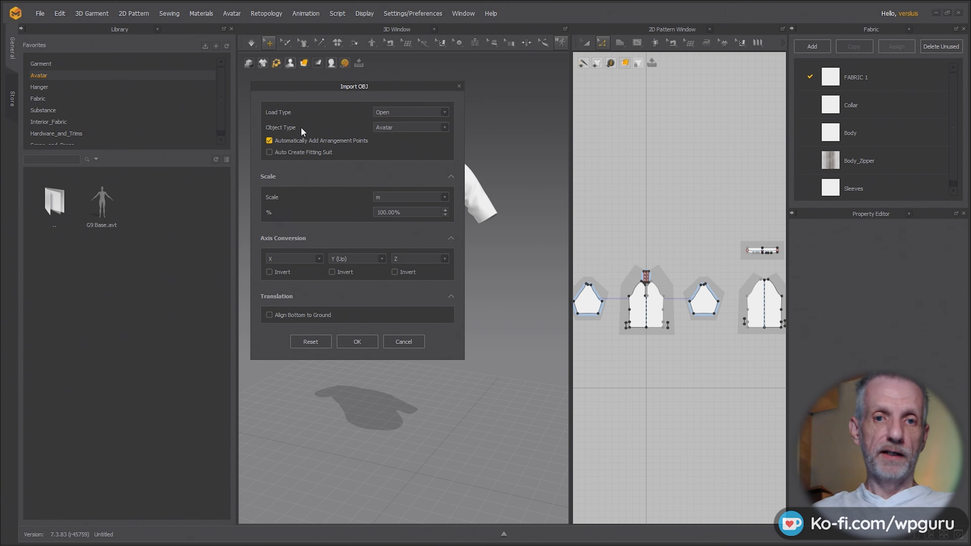
pyautogui.click(423, 128)
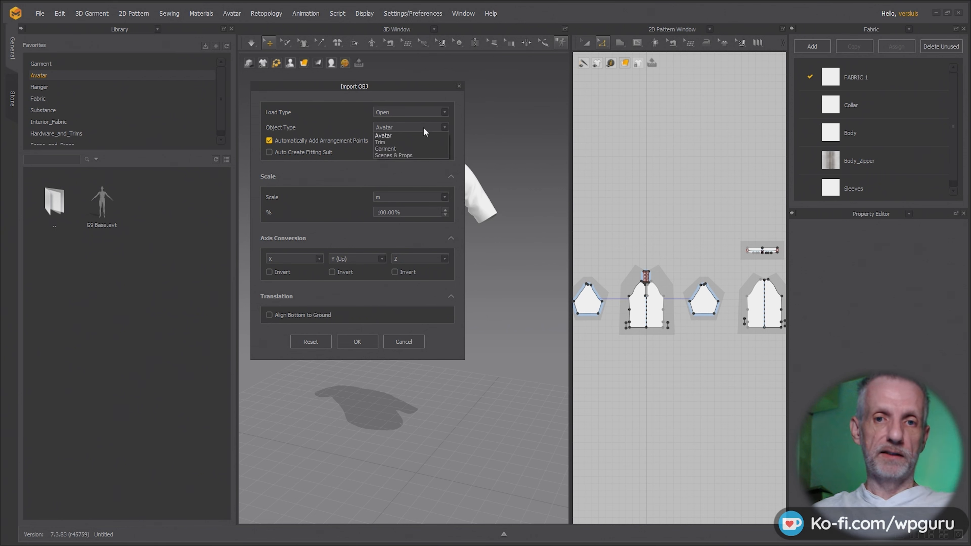
pyautogui.click(423, 128)
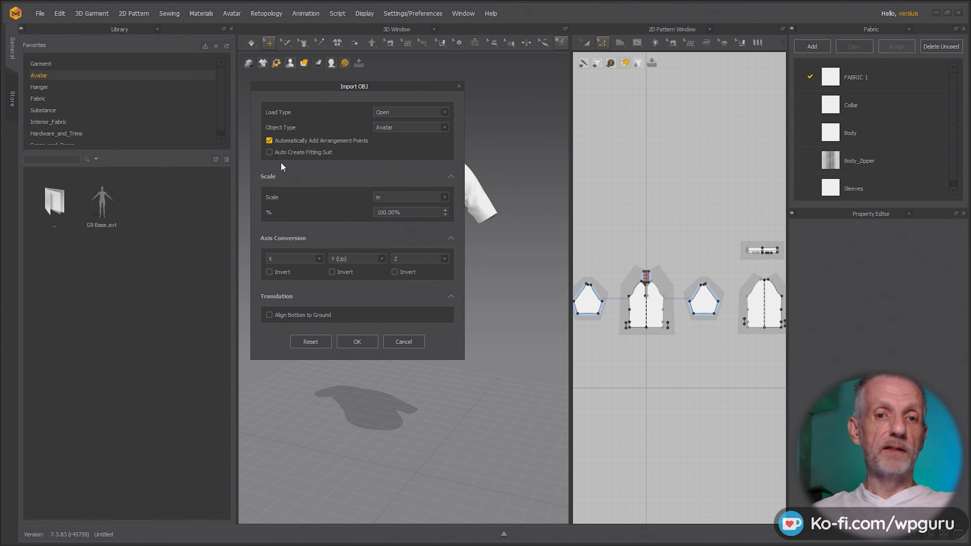
pyautogui.click(269, 152)
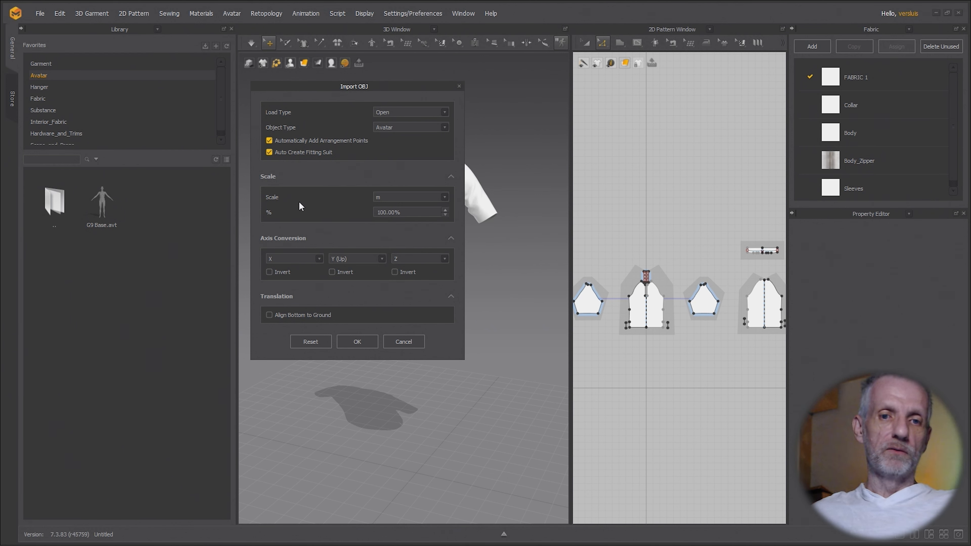
# - Set the import scale to cm (DAZ Studio) and import the figure as the avatar
pyautogui.click(444, 197)
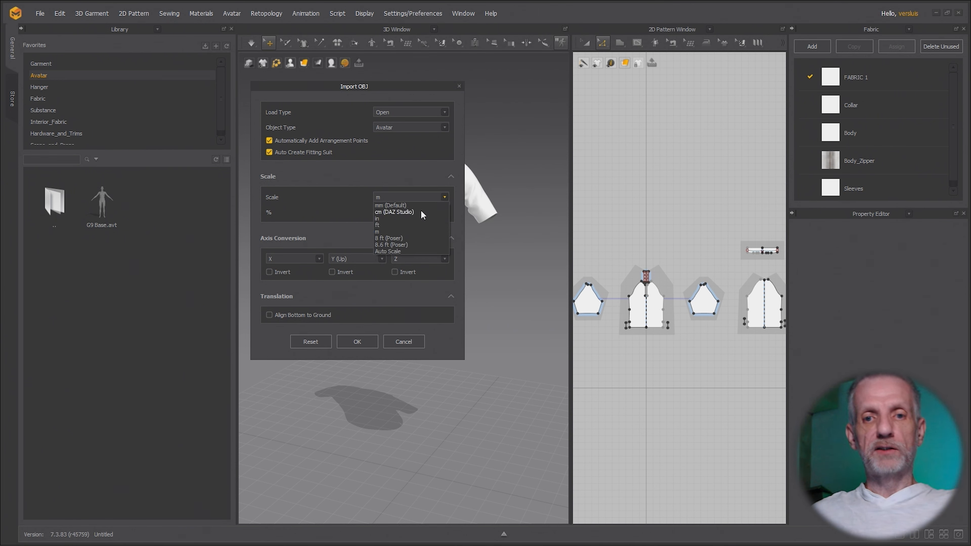
pyautogui.click(420, 212)
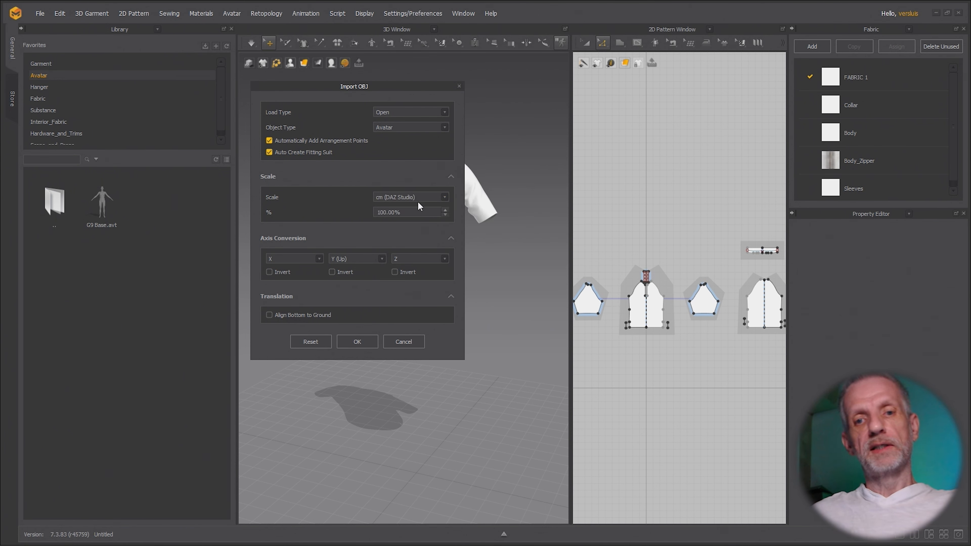
pyautogui.click(444, 198)
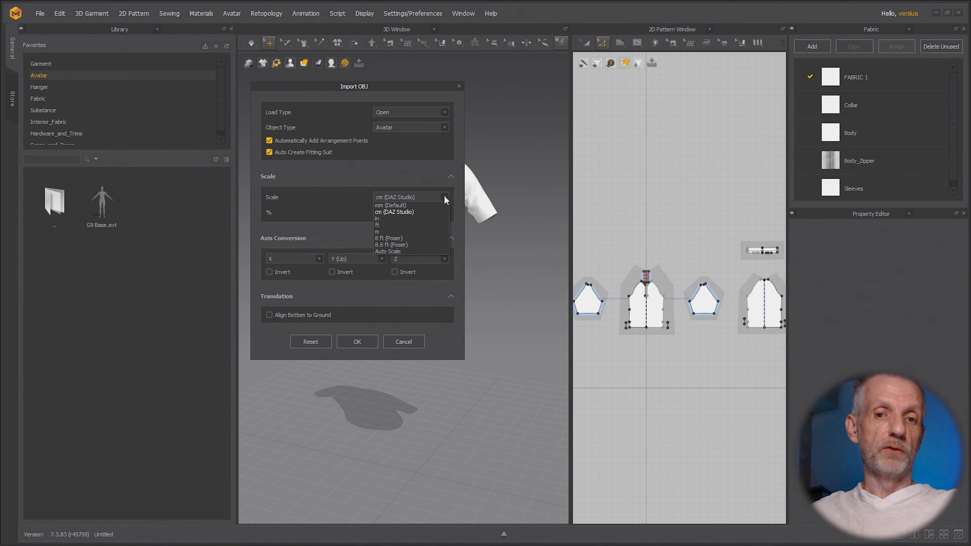
pyautogui.click(418, 214)
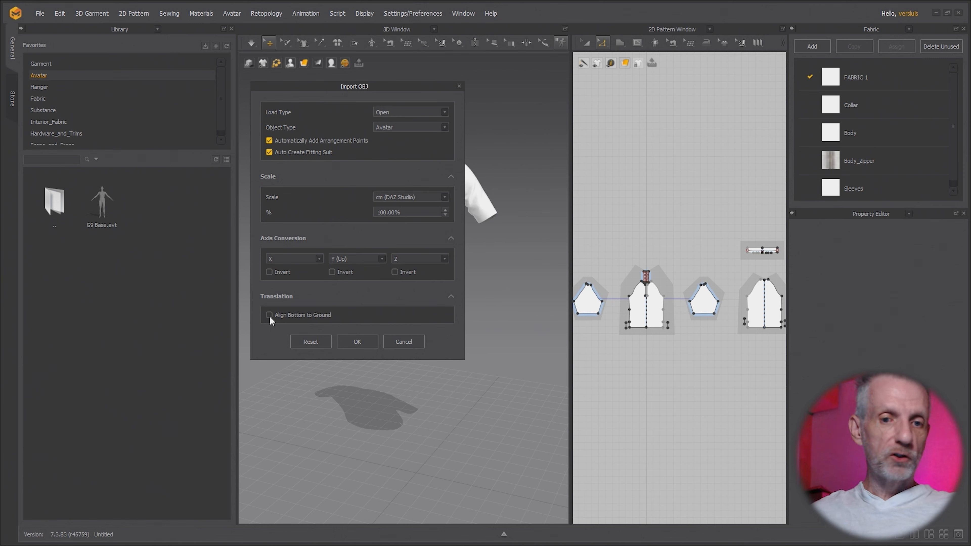
pyautogui.click(356, 342)
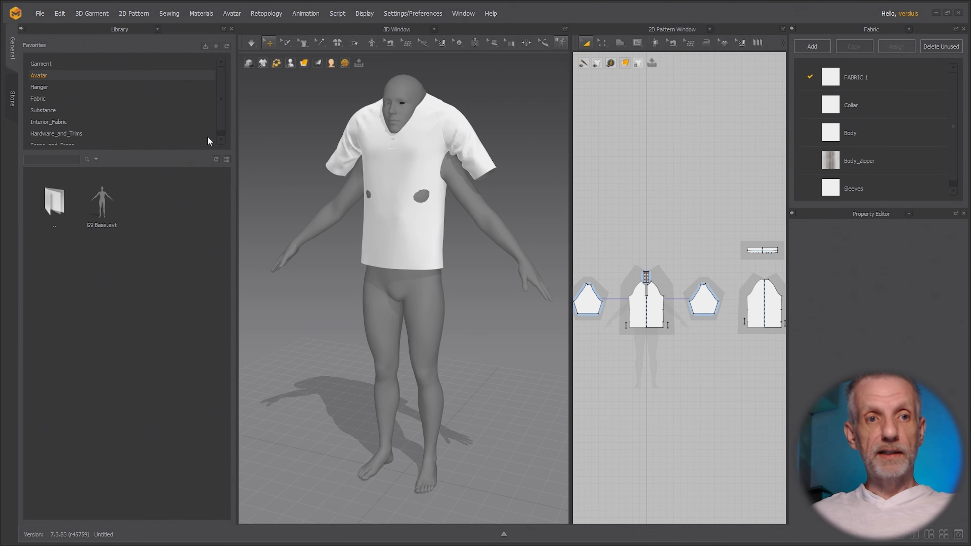
# - Collapse the library to enlarge the 3D view and frame the imported avatar with the shirt
pyautogui.click(21, 29)
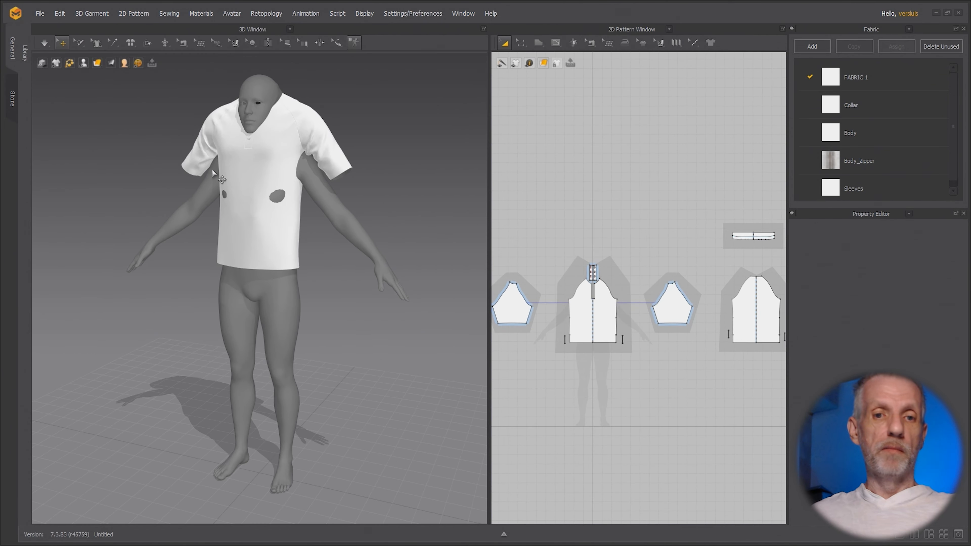
pyautogui.moveTo(204, 170); pyautogui.dragTo(203, 198, button='middle')
pyautogui.scroll(-2, 202, 198)
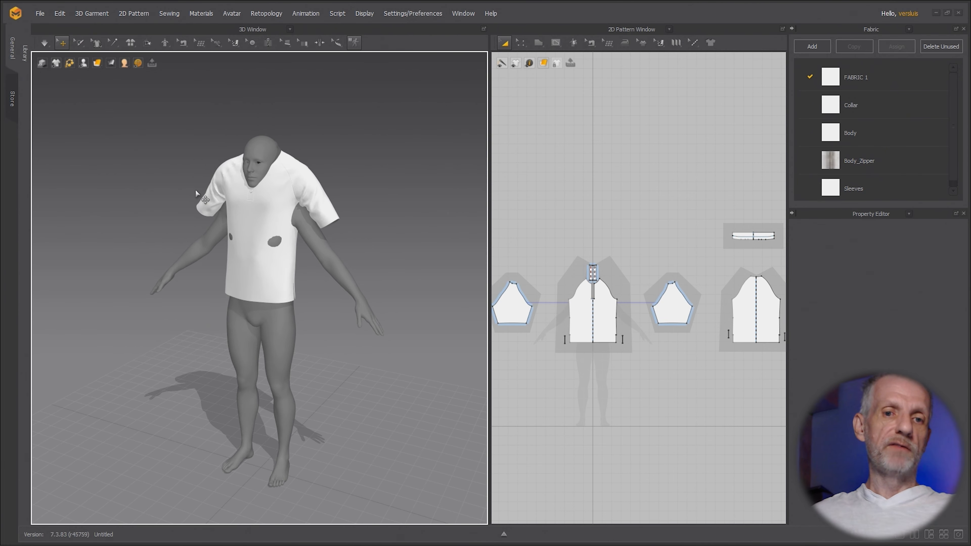
pyautogui.moveTo(213, 184); pyautogui.dragTo(191, 182, button='right')
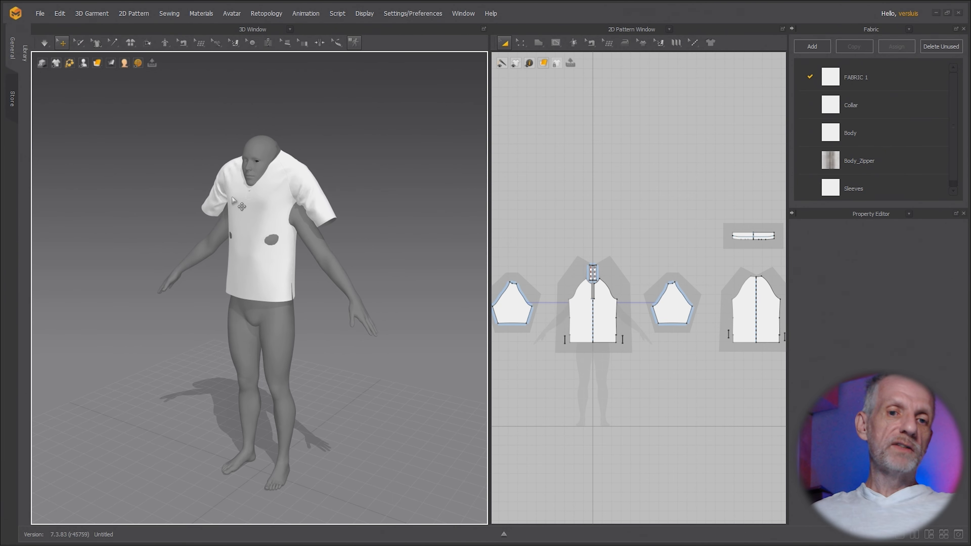
# - Select the shirt's front body piece and run Auto Fitting with Maintain Pattern Curvature at 100%
pyautogui.click(269, 207)
pyautogui.moveTo(321, 197)
pyautogui.mouseDown(button='right')
pyautogui.moveTo(290, 193)
pyautogui.moveTo(318, 190)
pyautogui.mouseUp(button='right')
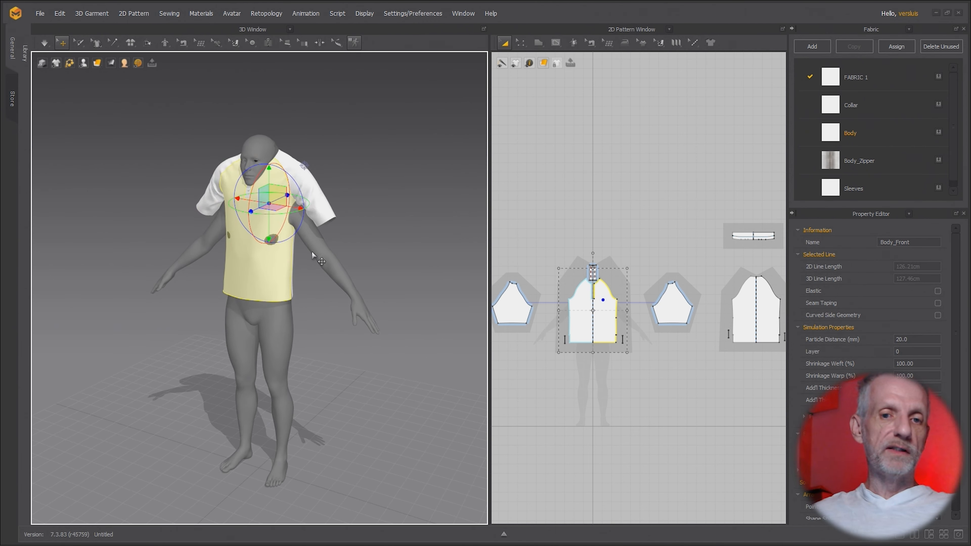
pyautogui.scroll(2, 275, 251)
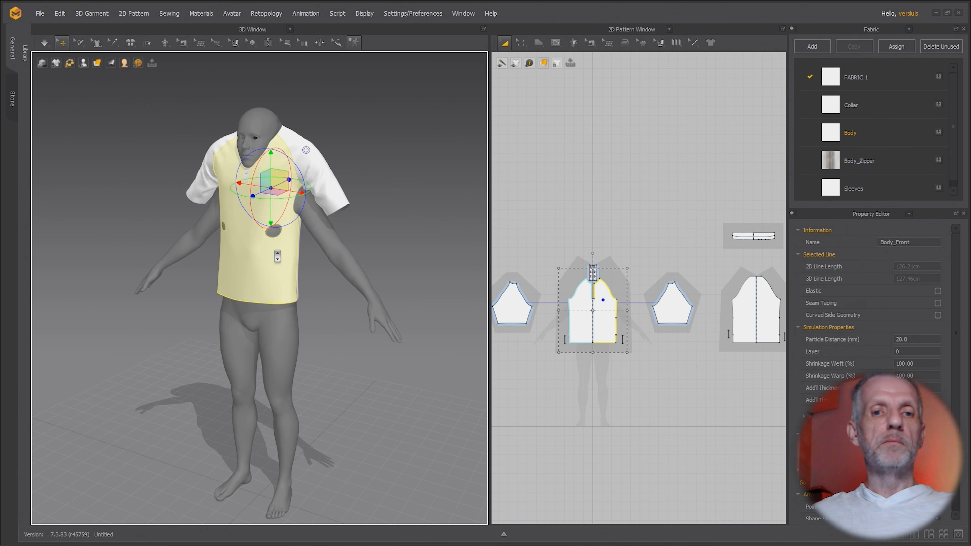
pyautogui.moveTo(280, 263); pyautogui.dragTo(280, 285, button='middle')
pyautogui.moveTo(278, 269); pyautogui.dragTo(295, 259, button='right')
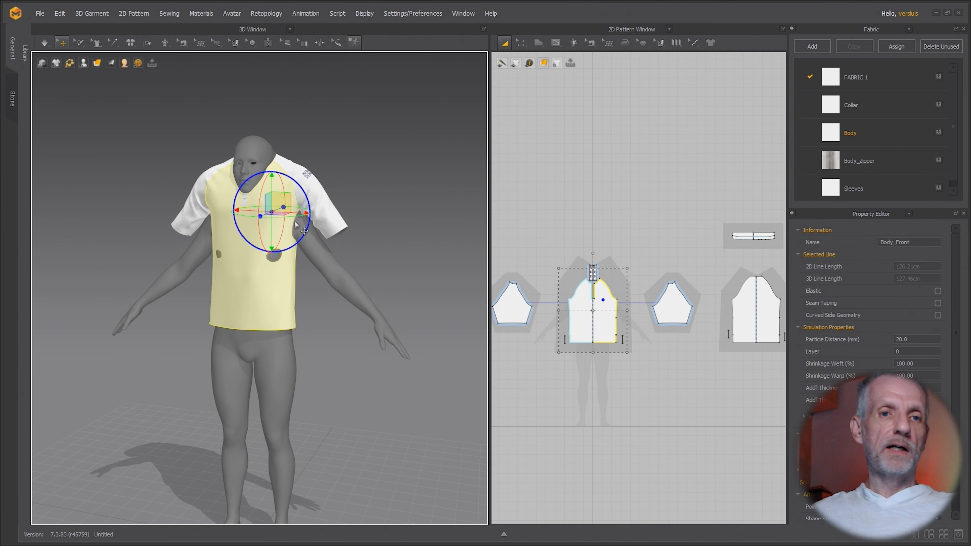
pyautogui.click(133, 14)
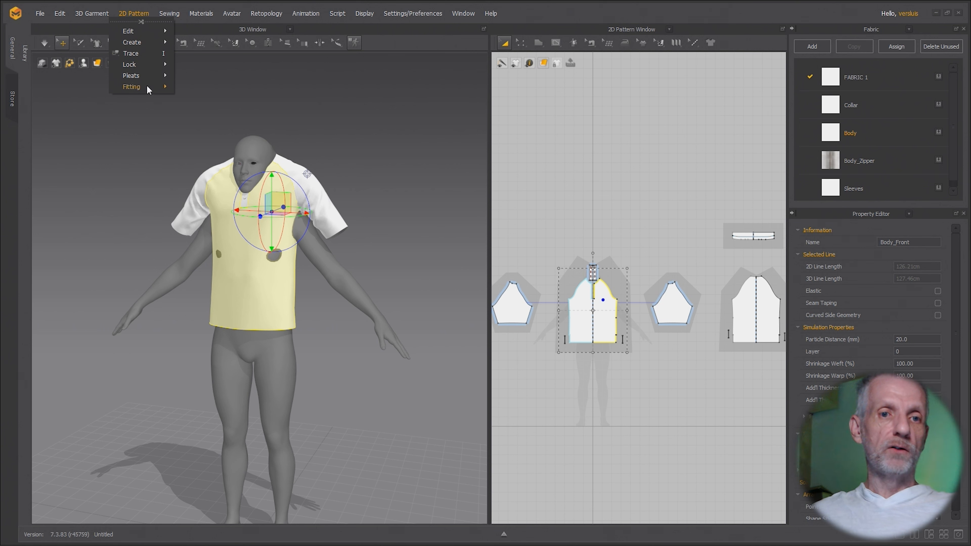
pyautogui.moveTo(150, 88)
pyautogui.click(201, 88)
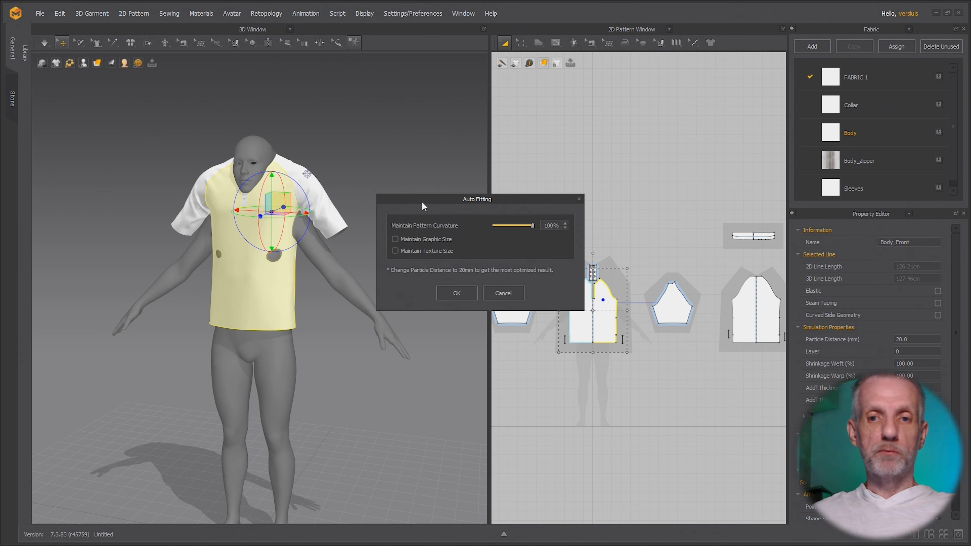
pyautogui.click(458, 293)
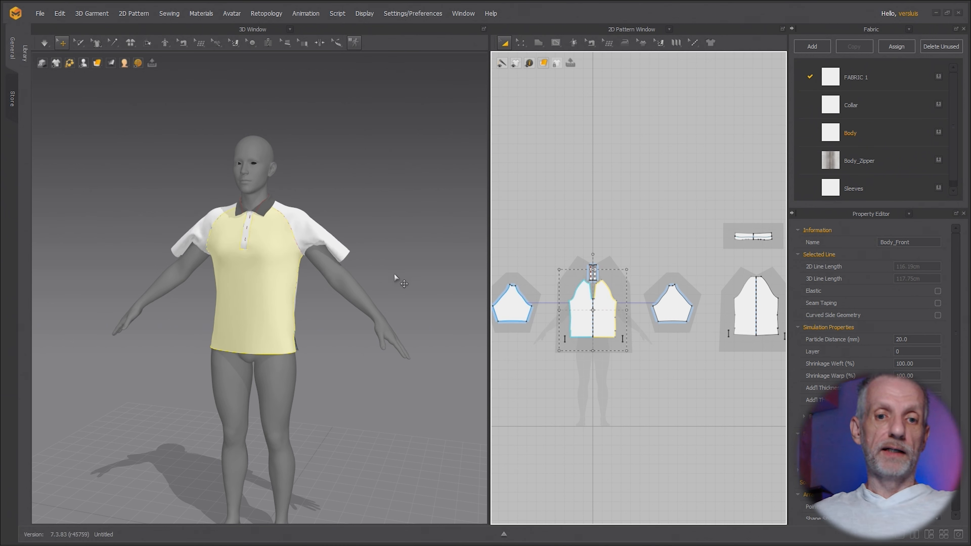
# - Apply Re-target Draping to the polo shirt and check its drape on the avatar from several angles
pyautogui.moveTo(396, 275); pyautogui.dragTo(368, 275, button='right')
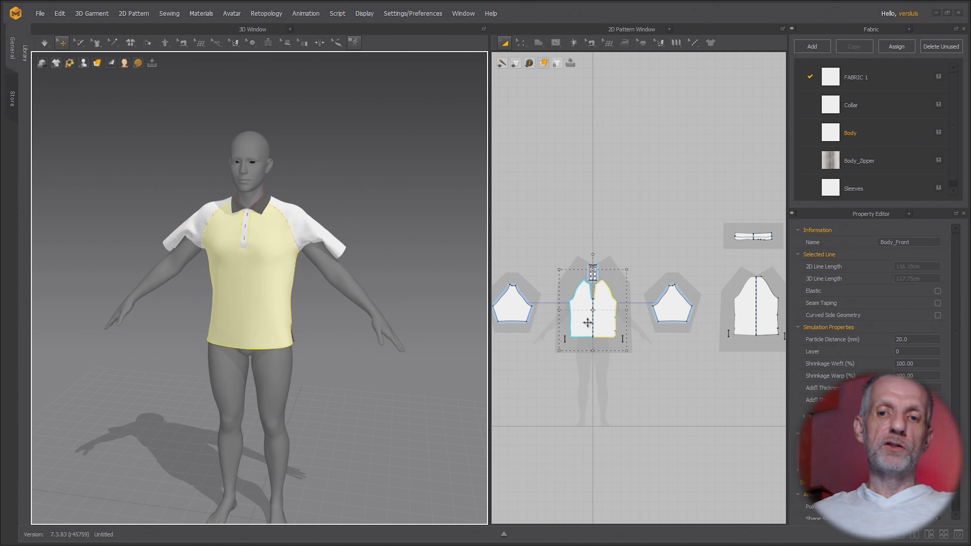
pyautogui.click(92, 14)
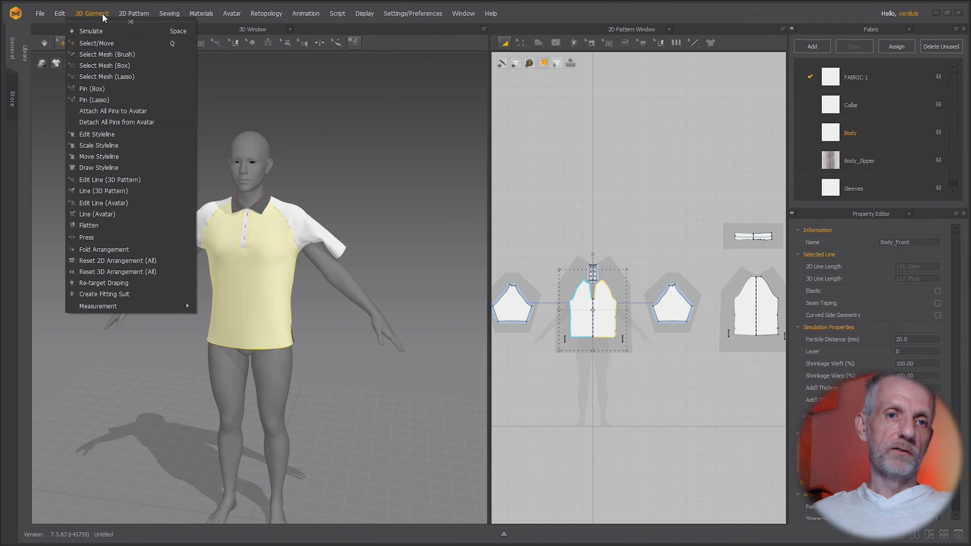
pyautogui.click(135, 283)
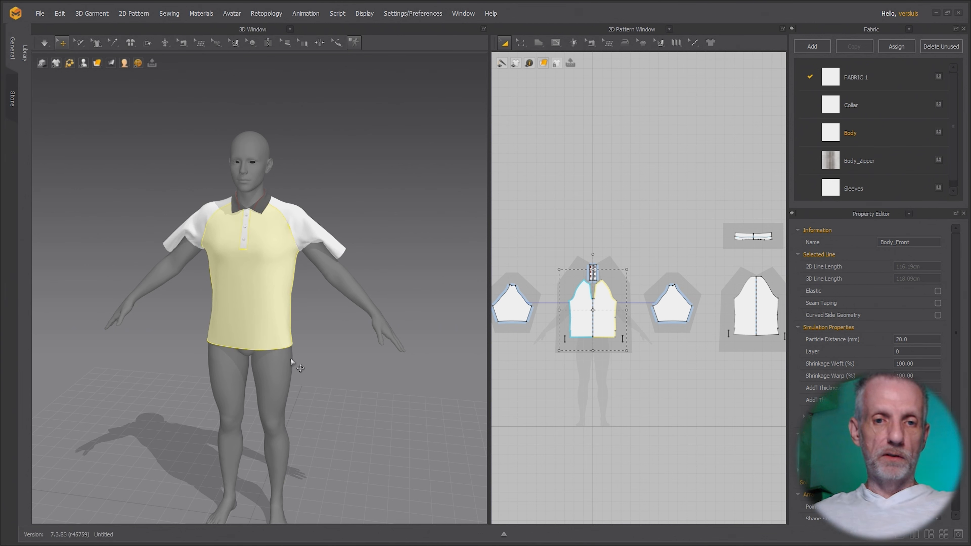
pyautogui.moveTo(260, 337); pyautogui.dragTo(273, 282, button='right')
pyautogui.moveTo(272, 282); pyautogui.dragTo(265, 235, button='middle')
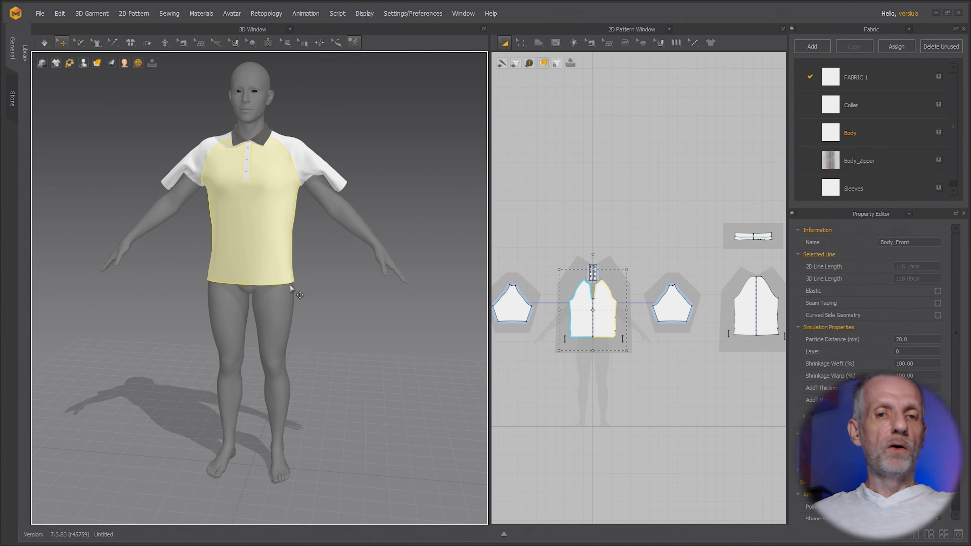
pyautogui.moveTo(286, 264); pyautogui.dragTo(255, 268, button='right')
pyautogui.moveTo(261, 266); pyautogui.dragTo(266, 301, button='middle')
pyautogui.scroll(2, 249, 306)
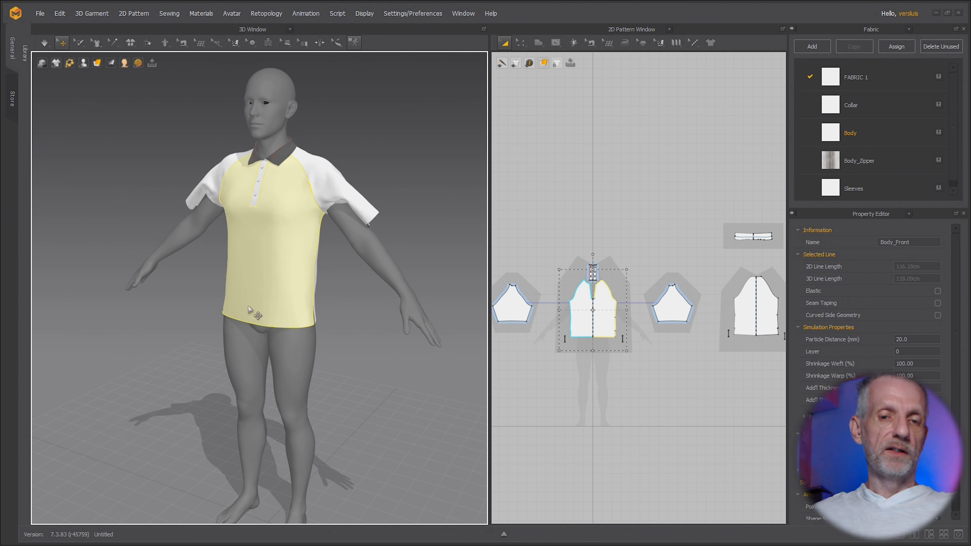
# - Select both sleeve pieces and reset their 3D arrangement around the avatar's arms
pyautogui.moveTo(249, 308); pyautogui.dragTo(310, 256, button='right')
pyautogui.click(315, 202)
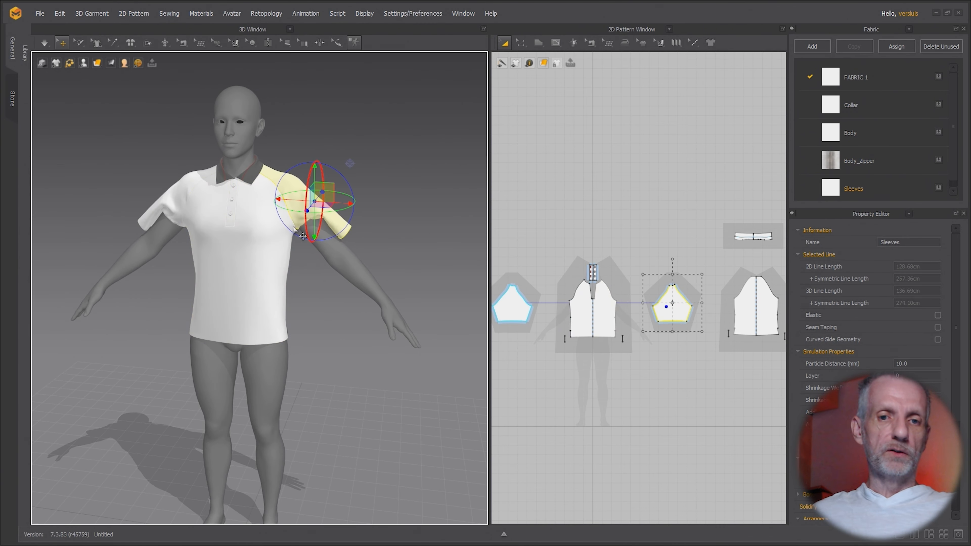
pyautogui.keyDown('shift'); pyautogui.click(173, 199); pyautogui.keyUp('shift')
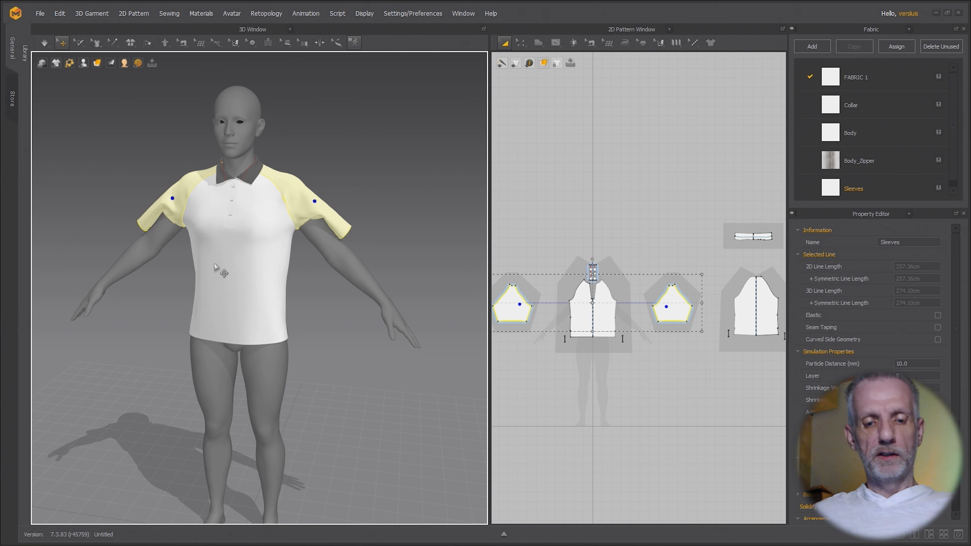
pyautogui.press('space')
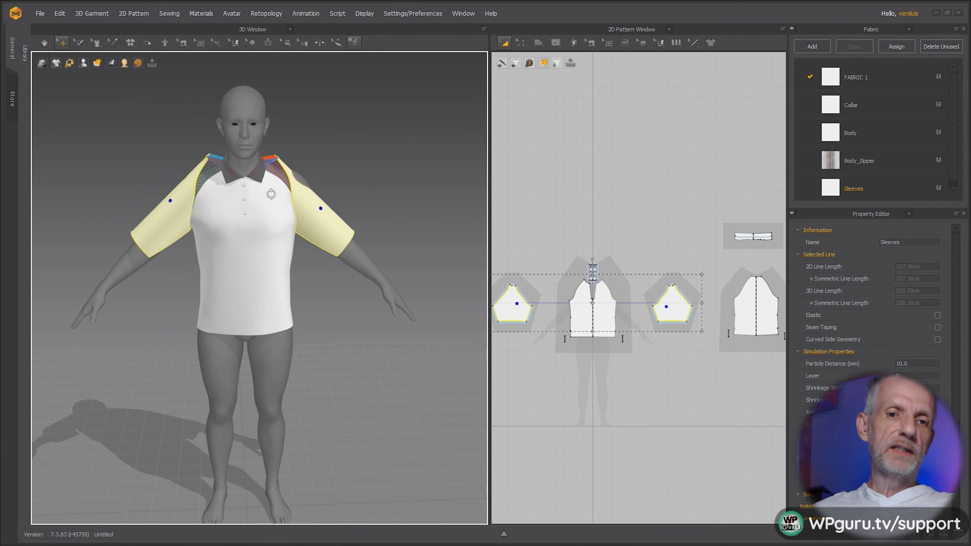
pyautogui.moveTo(275, 189); pyautogui.dragTo(254, 192, button='right')
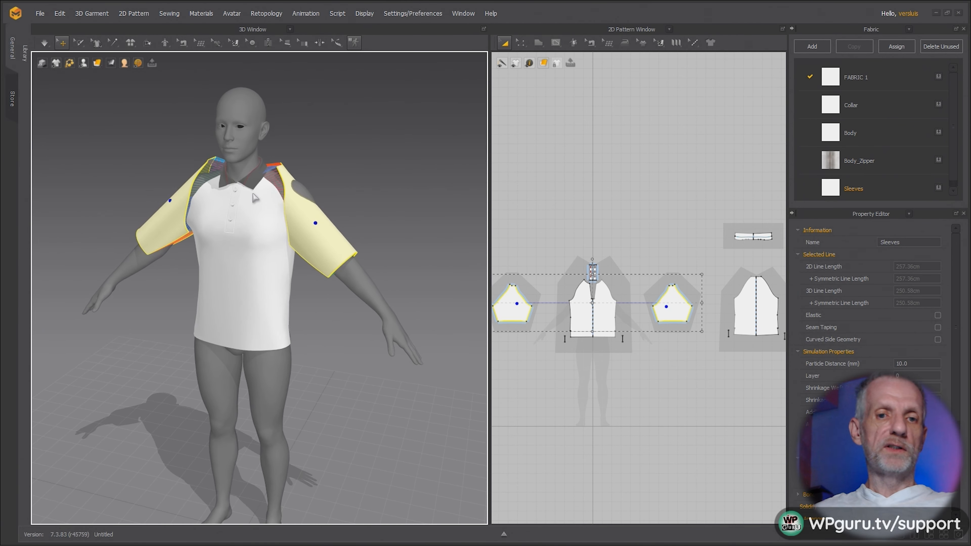
# - Simulate the garment to drape the rearranged sleeves and check the shirt's fit on the avatar from several angles
pyautogui.press('space')
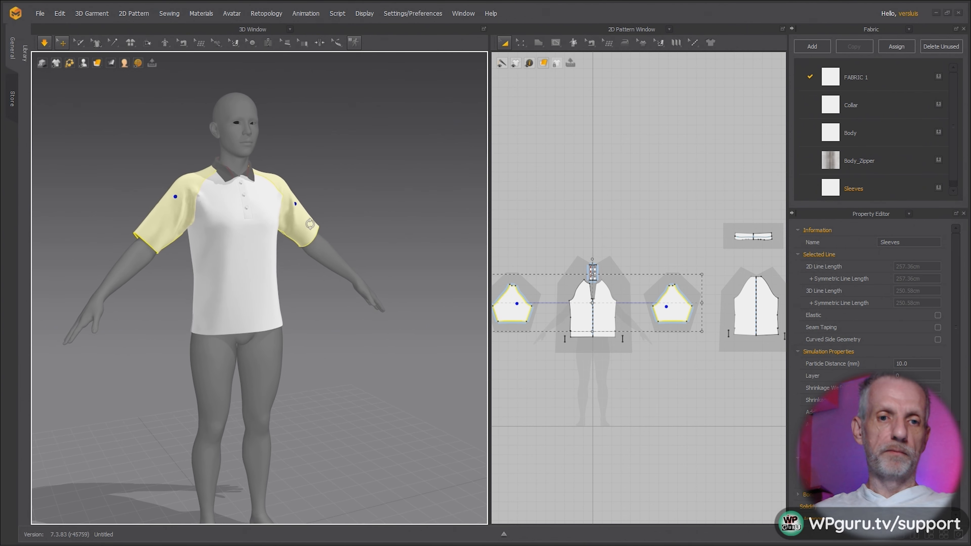
pyautogui.moveTo(277, 234); pyautogui.dragTo(268, 235, button='right')
pyautogui.scroll(5, 318, 274)
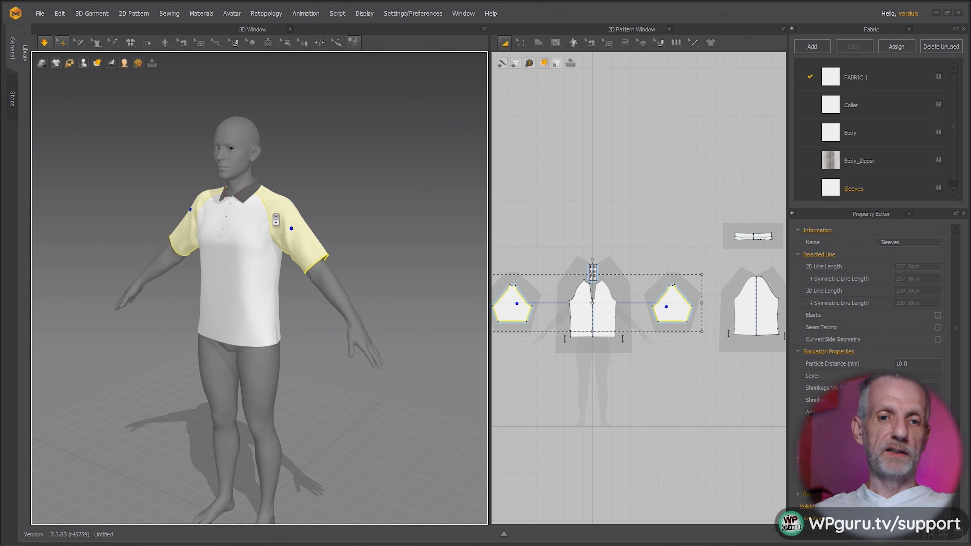
pyautogui.moveTo(318, 273); pyautogui.dragTo(342, 259, button='right')
pyautogui.scroll(-3, 357, 268)
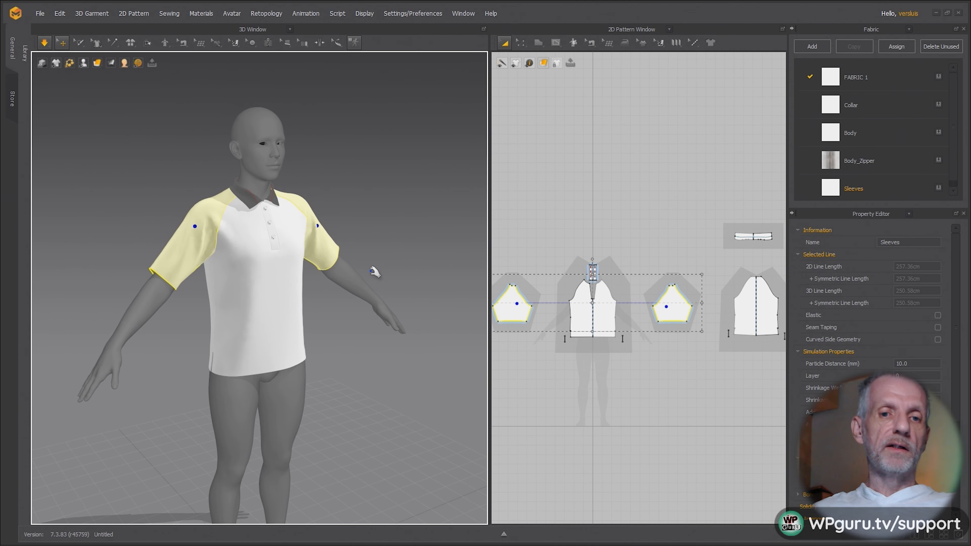
pyautogui.moveTo(372, 271); pyautogui.dragTo(277, 254, button='right')
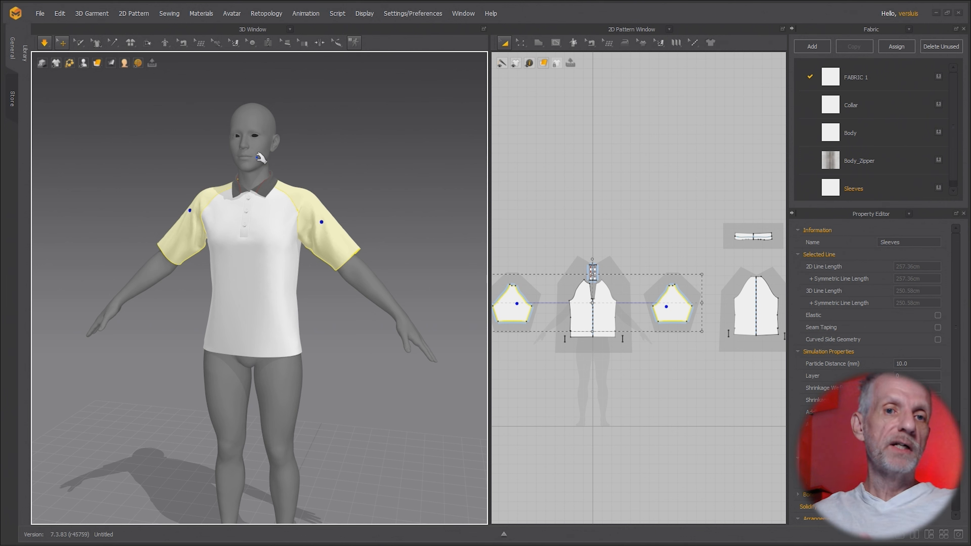
pyautogui.click(135, 14)
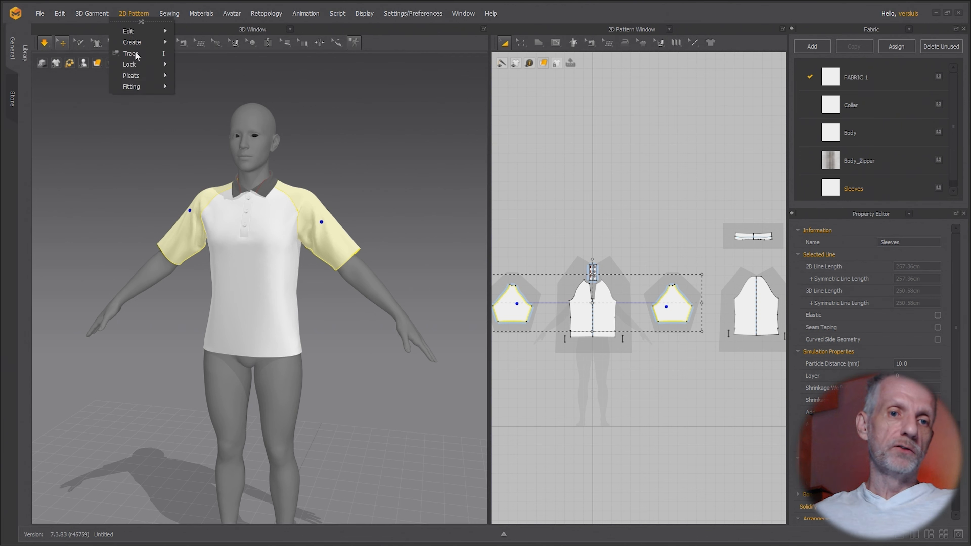
pyautogui.moveTo(94, 14)
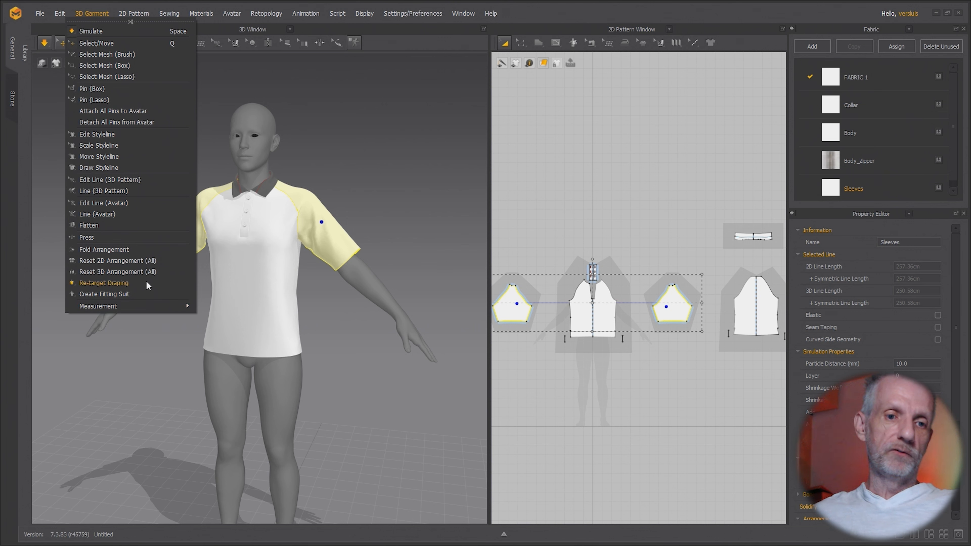
pyautogui.click(549, 14)
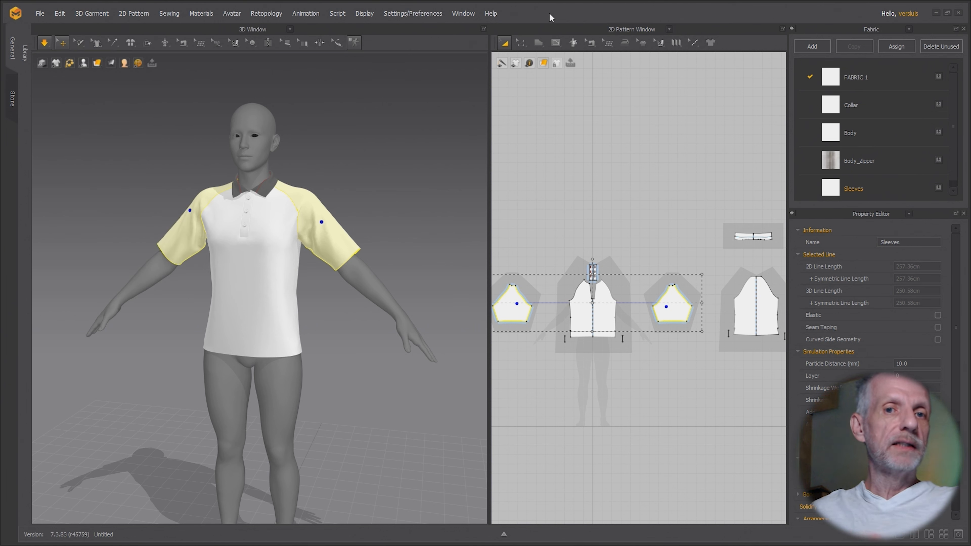